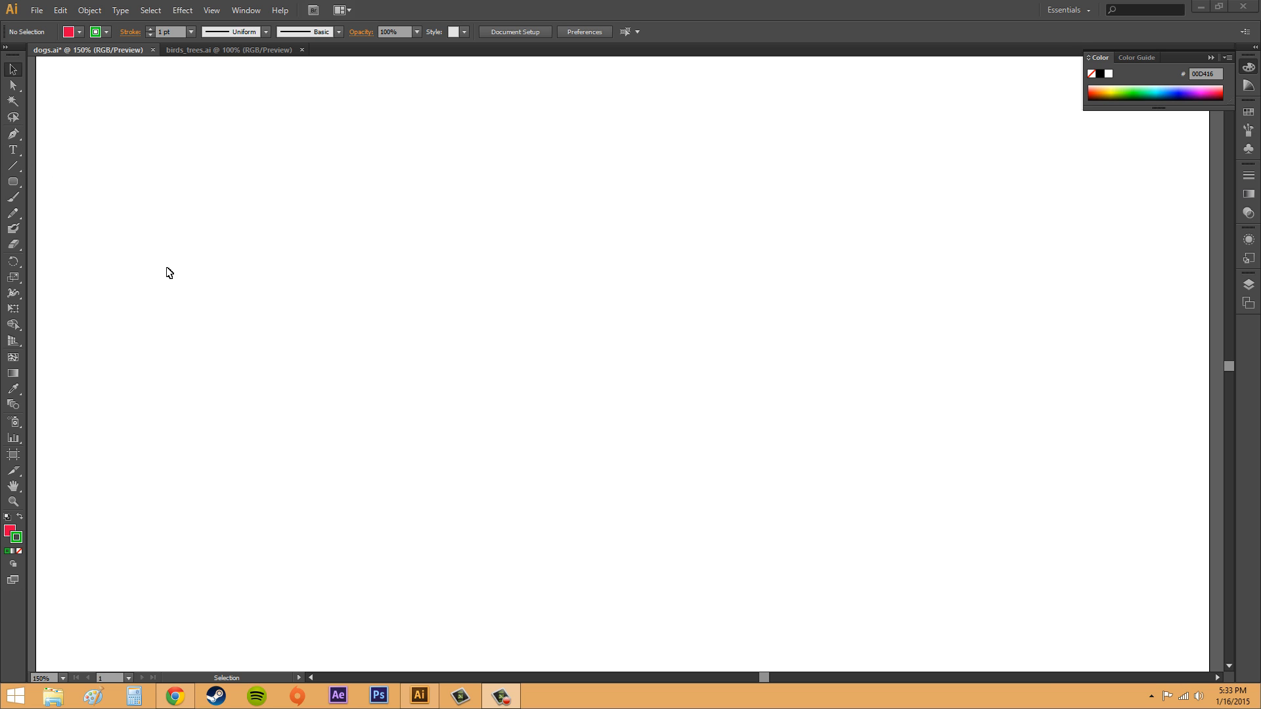
- Draw a rectangle about 412 × 244 px with the Rectangle tool, then delete it
{"action": "left_click", "coordinate": [15, 183]}
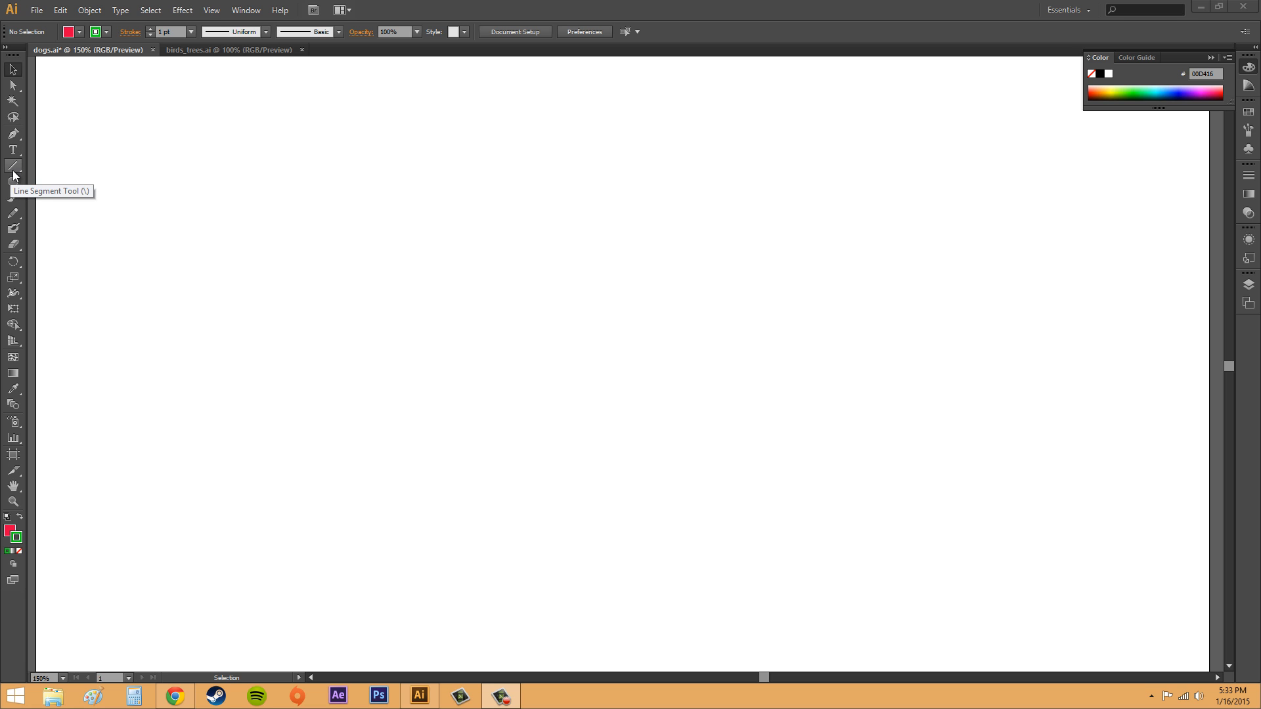
{"action": "left_click", "coordinate": [14, 183], "text": "alt"}
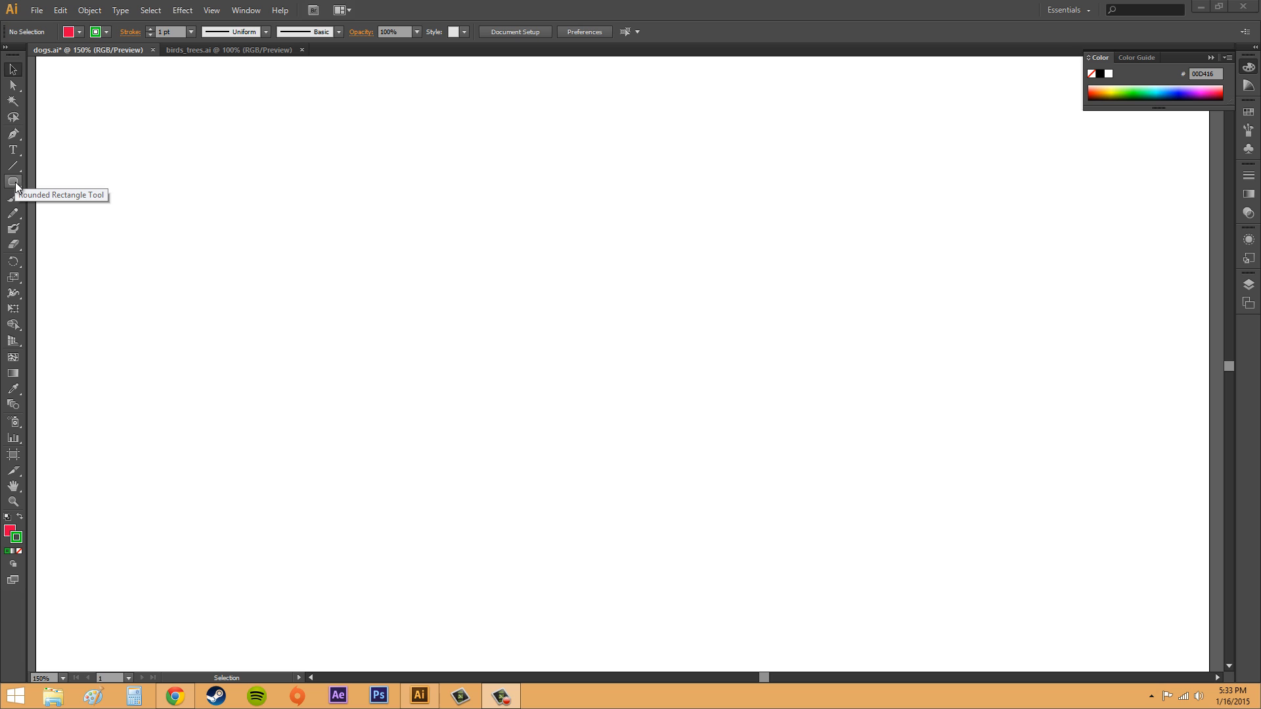
{"action": "left_click", "coordinate": [16, 186]}
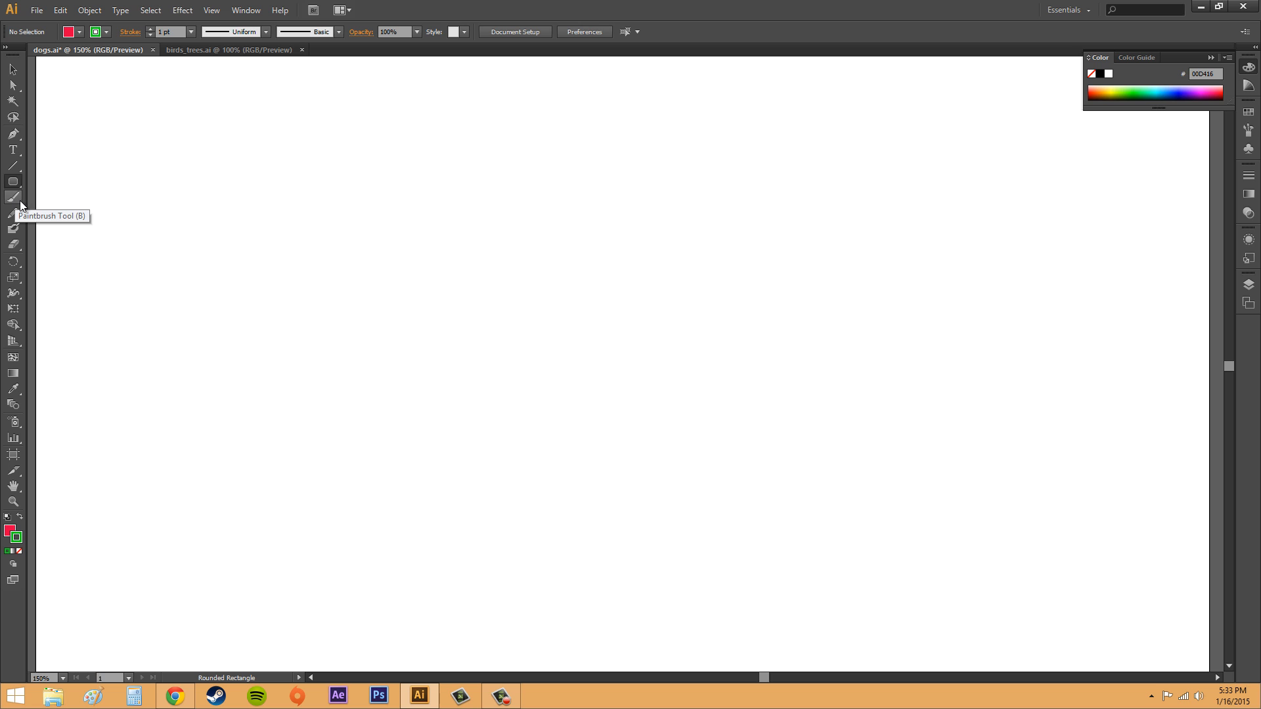
{"action": "left_click", "coordinate": [13, 182]}
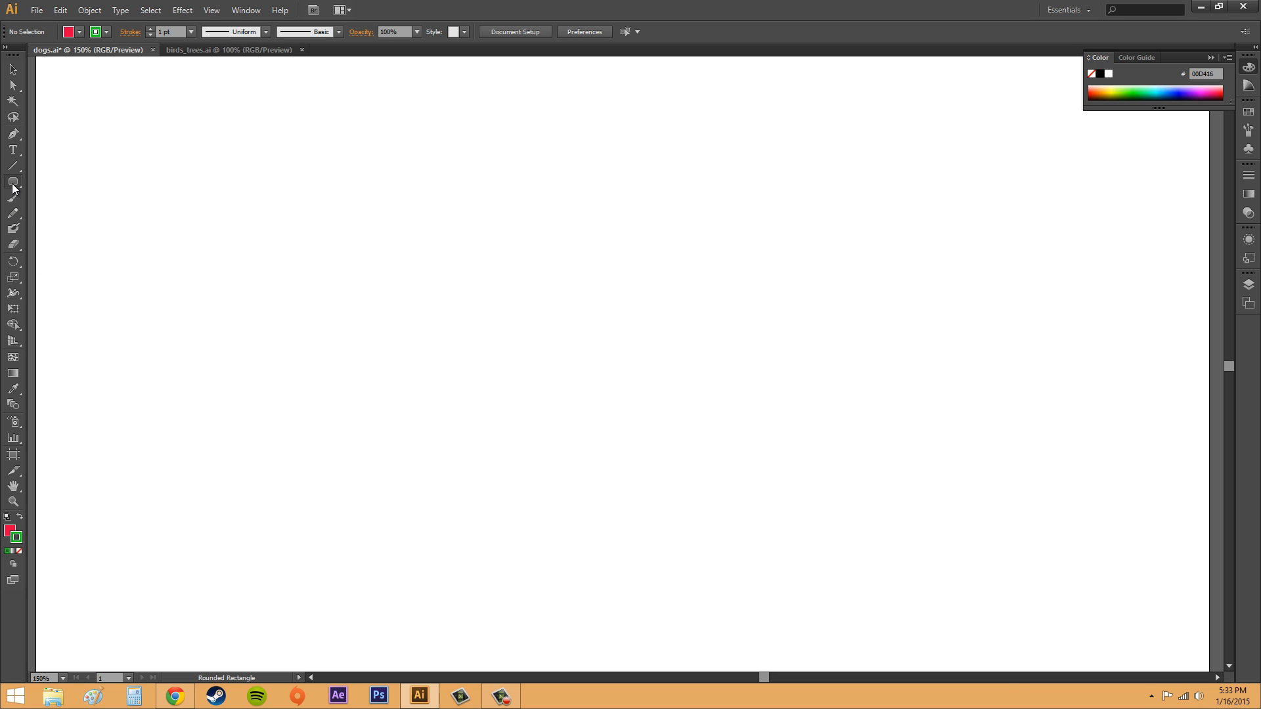
{"action": "left_click", "coordinate": [13, 184]}
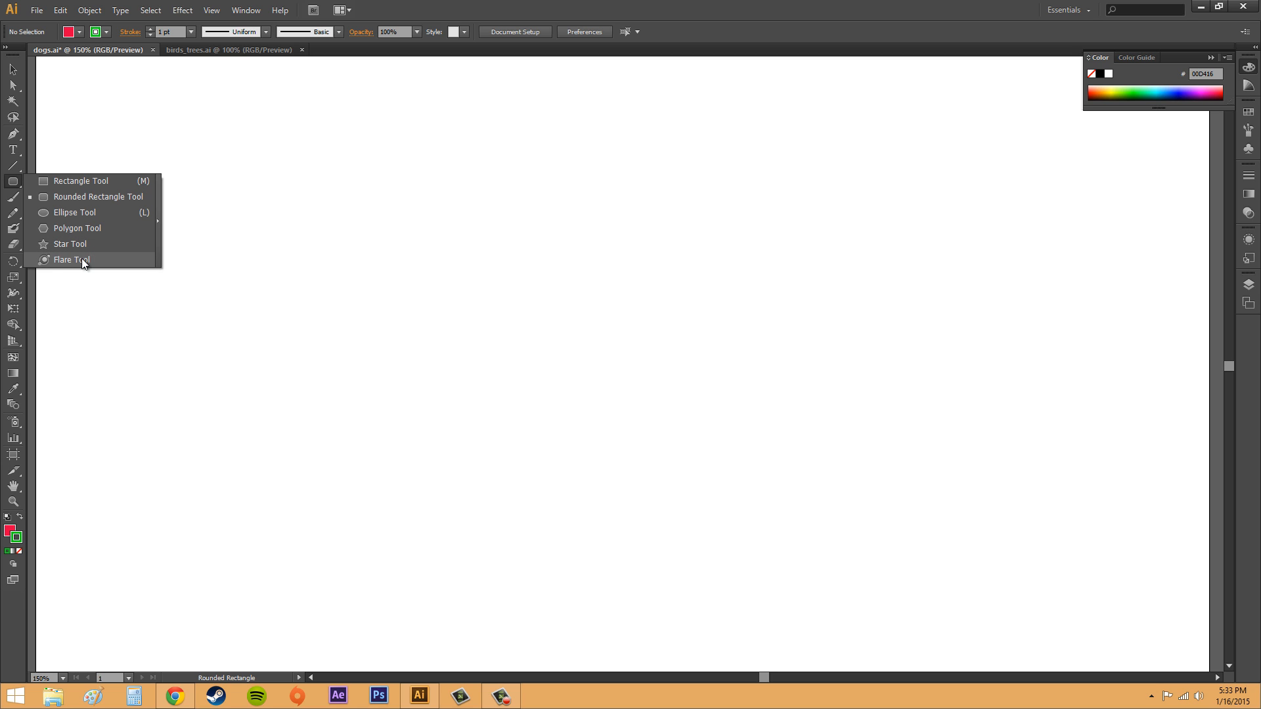
{"action": "left_click", "coordinate": [80, 181]}
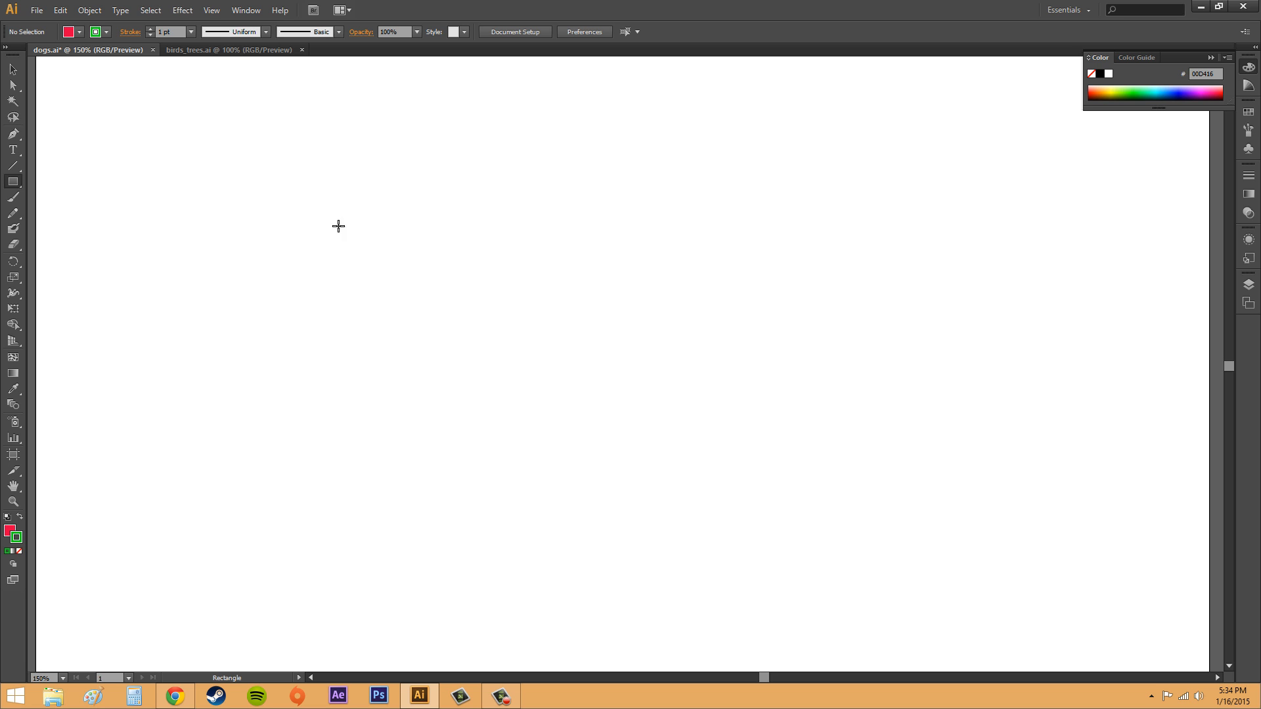
{"action": "left_click_drag", "start_coordinate": [331, 213], "coordinate": [738, 453]}
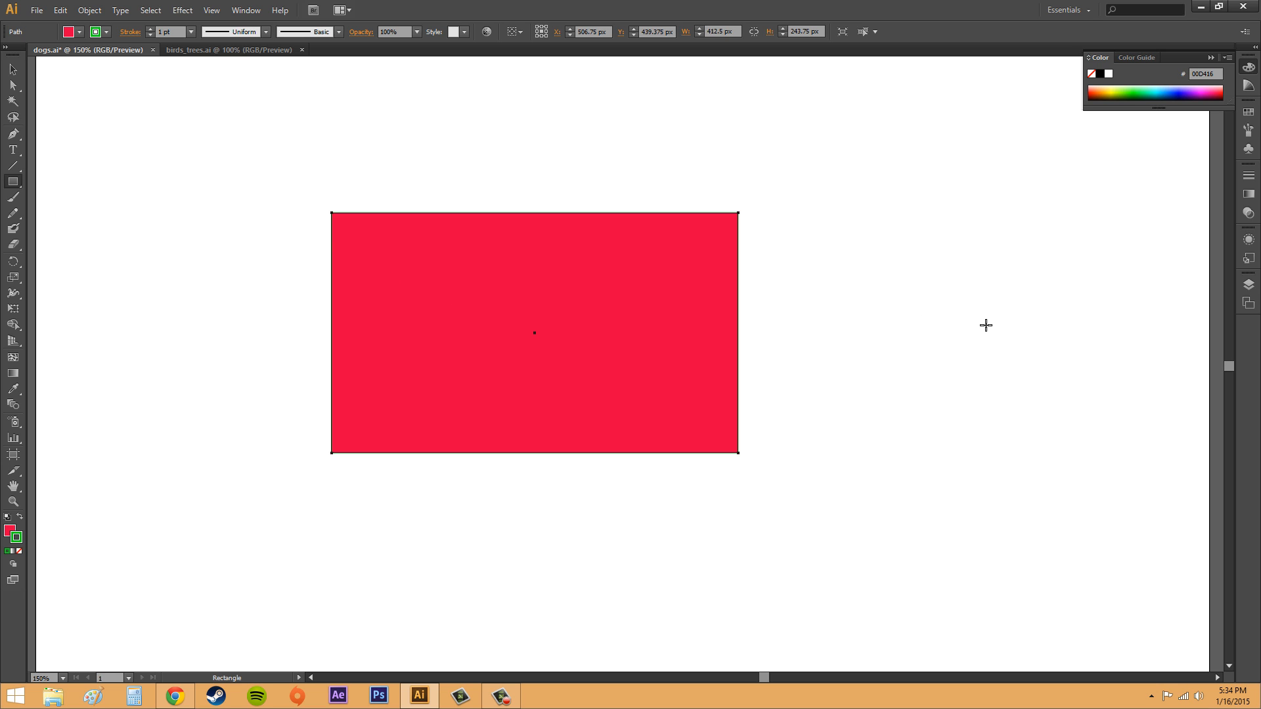
{"action": "key", "text": "Delete"}
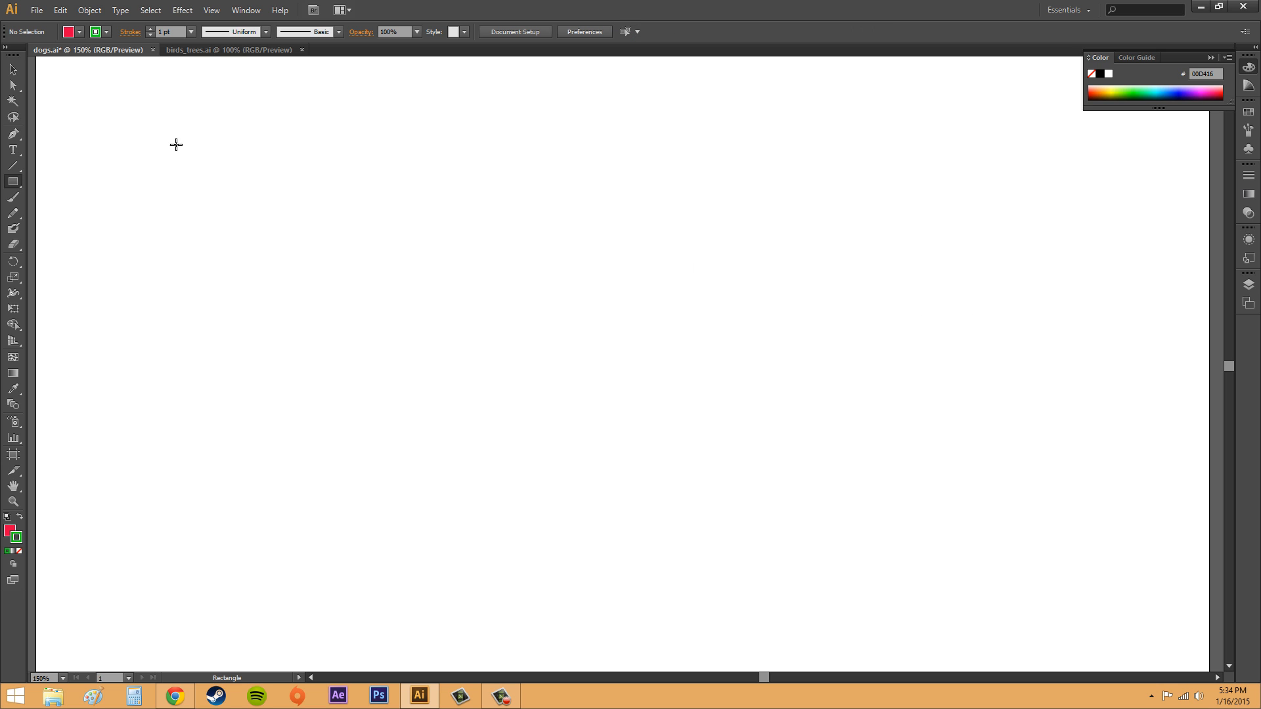
- Draw an ellipse about 675 × 356 px and a 375 px circle with the Ellipse tool, deleting each
{"action": "left_click", "coordinate": [14, 186]}
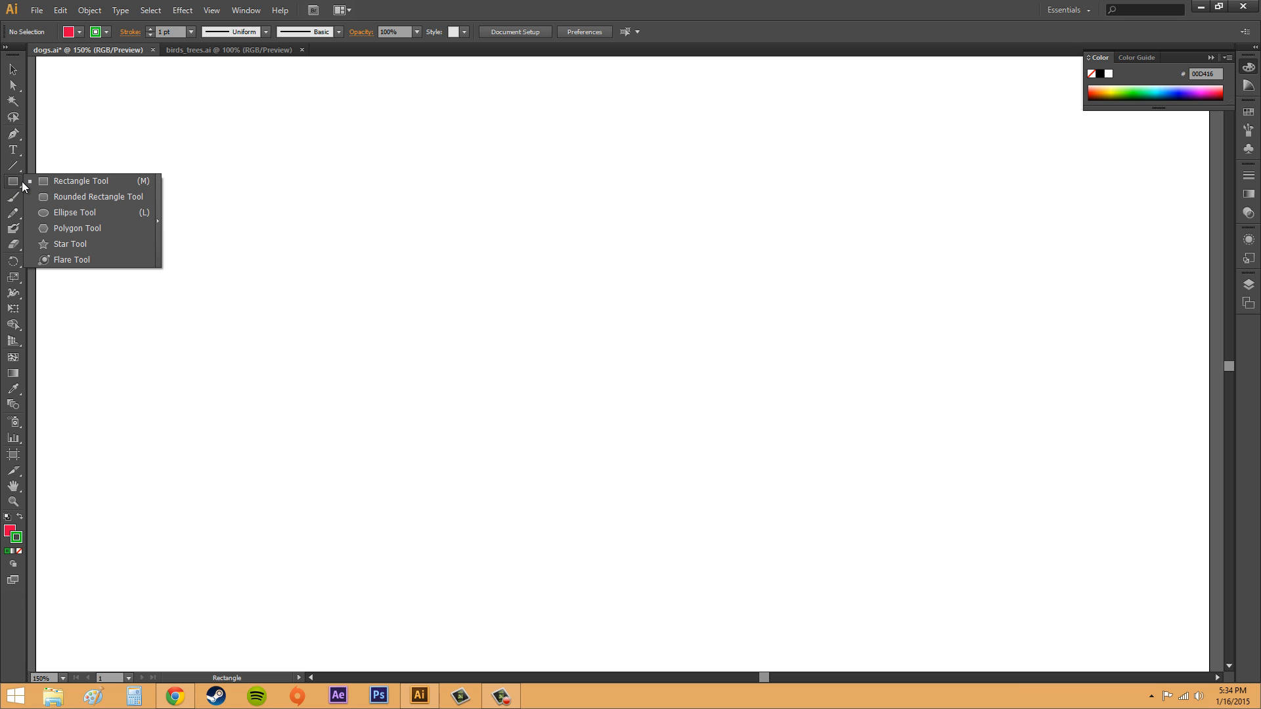
{"action": "left_click", "coordinate": [73, 212]}
{"action": "left_click_drag", "start_coordinate": [258, 157], "coordinate": [923, 508]}
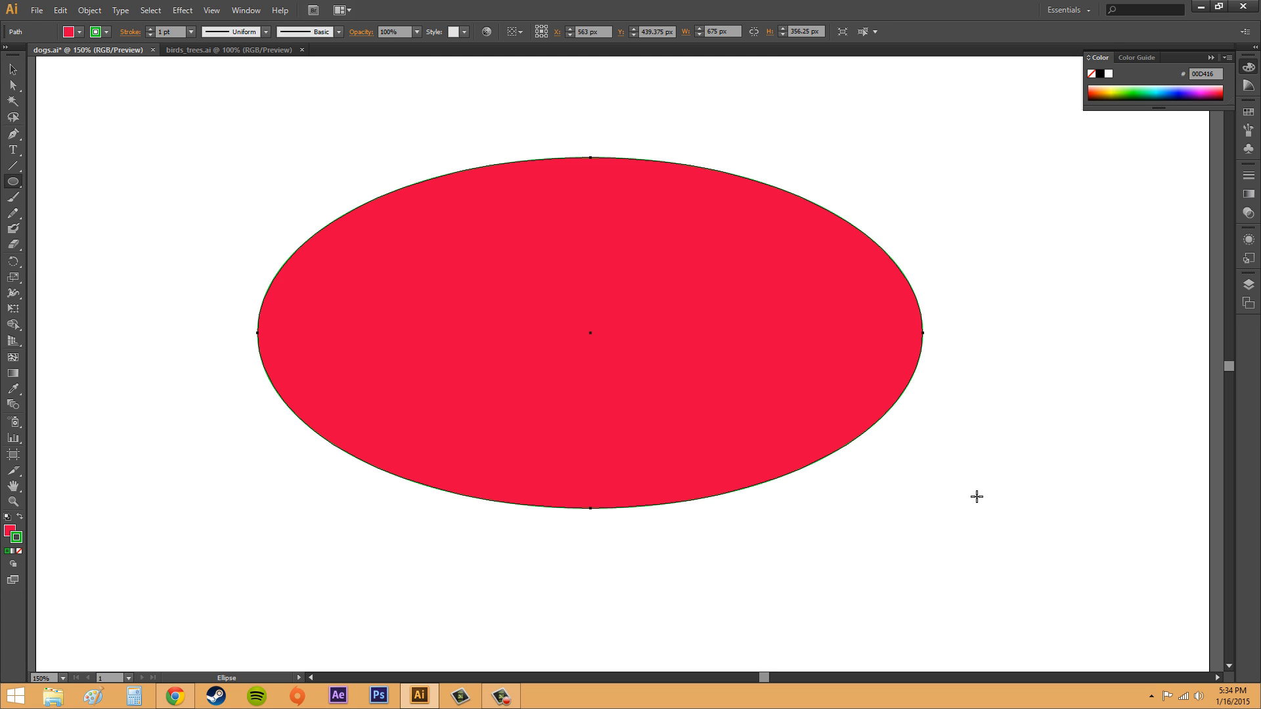
{"action": "key", "text": "Delete"}
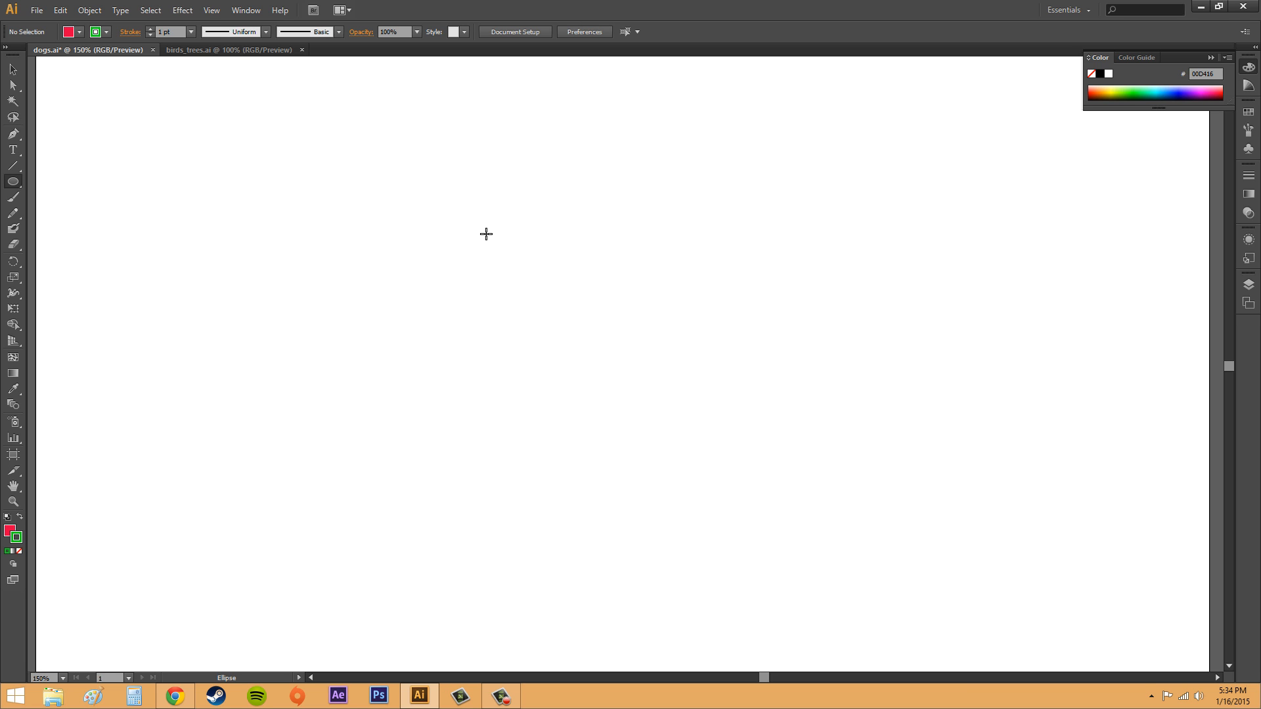
{"action": "left_click_drag", "start_coordinate": [442, 212], "coordinate": [818, 452]}
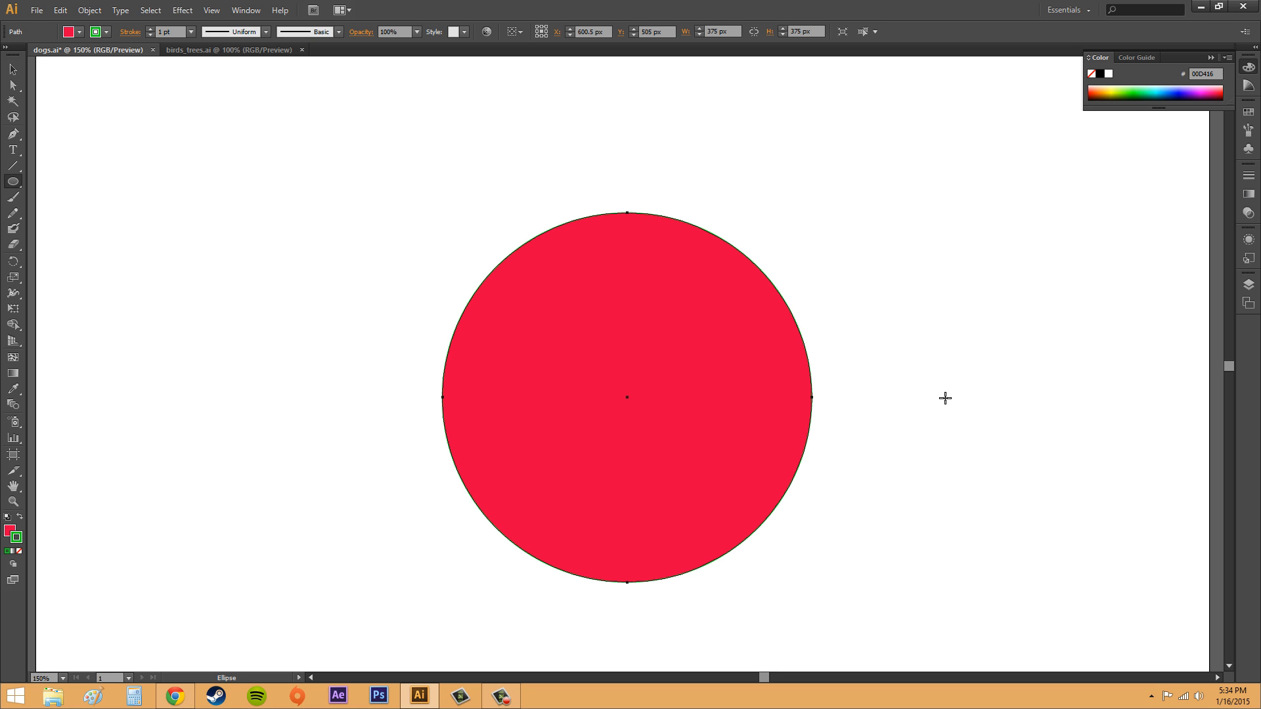
{"action": "key", "text": "Delete"}
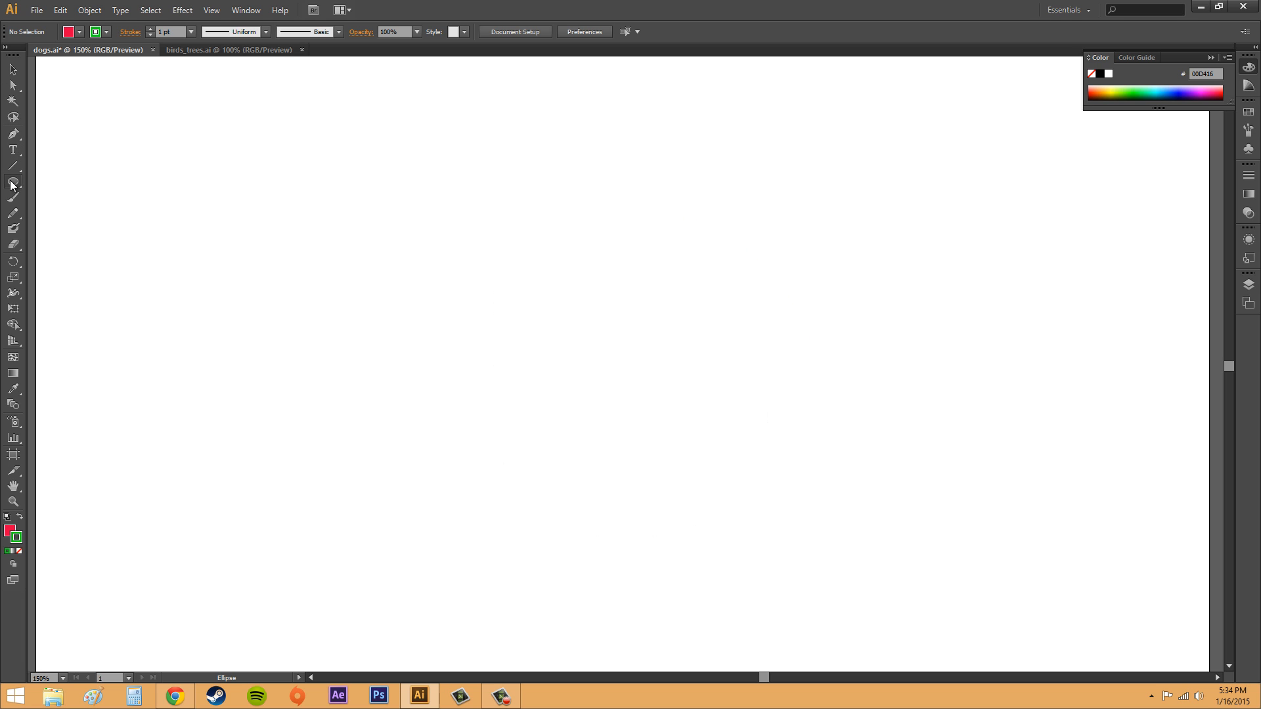
- Draw a square about 394 px with the Rectangle tool, then delete it
{"action": "left_click_drag", "start_coordinate": [11, 186], "coordinate": [39, 182]}
{"action": "left_click_drag", "start_coordinate": [294, 195], "coordinate": [683, 365]}
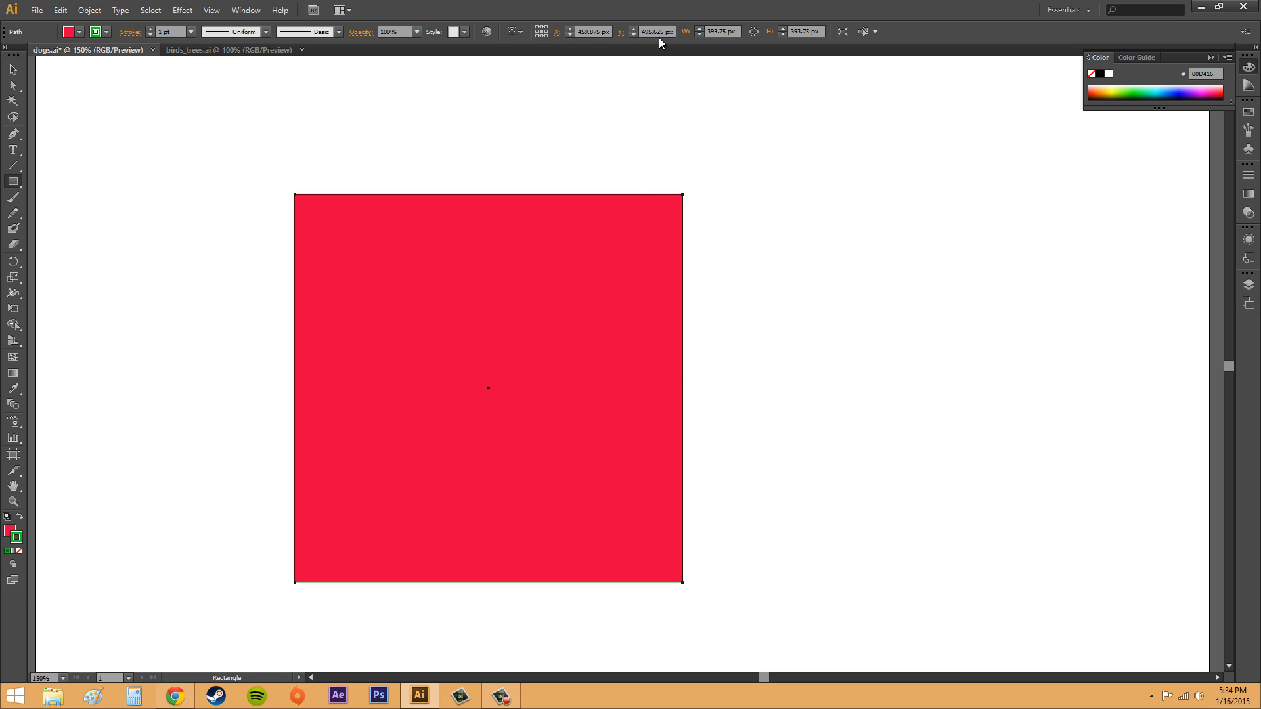
{"action": "key", "text": "Delete"}
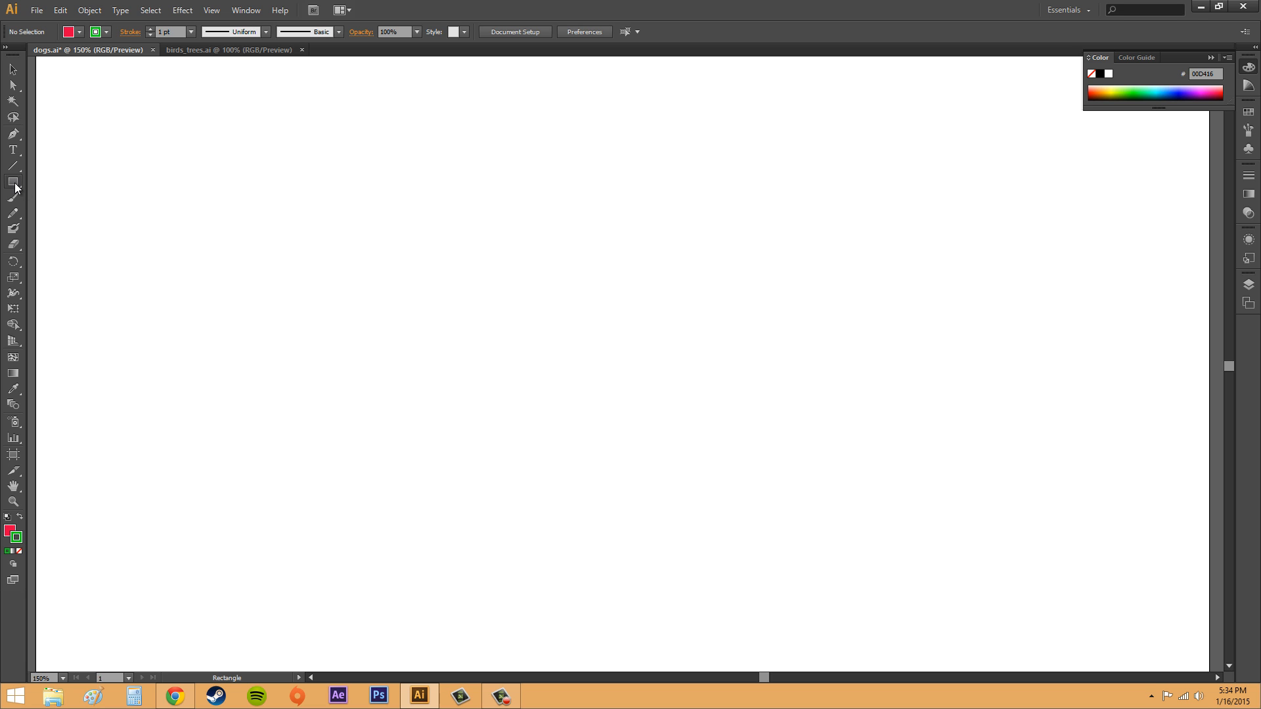
- Draw a rounded rectangle about 488 × 281 px with the Rounded Rectangle tool and switch to the Selection tool
{"action": "left_click_drag", "start_coordinate": [15, 187], "coordinate": [53, 193]}
{"action": "left_click_drag", "start_coordinate": [313, 195], "coordinate": [797, 467]}
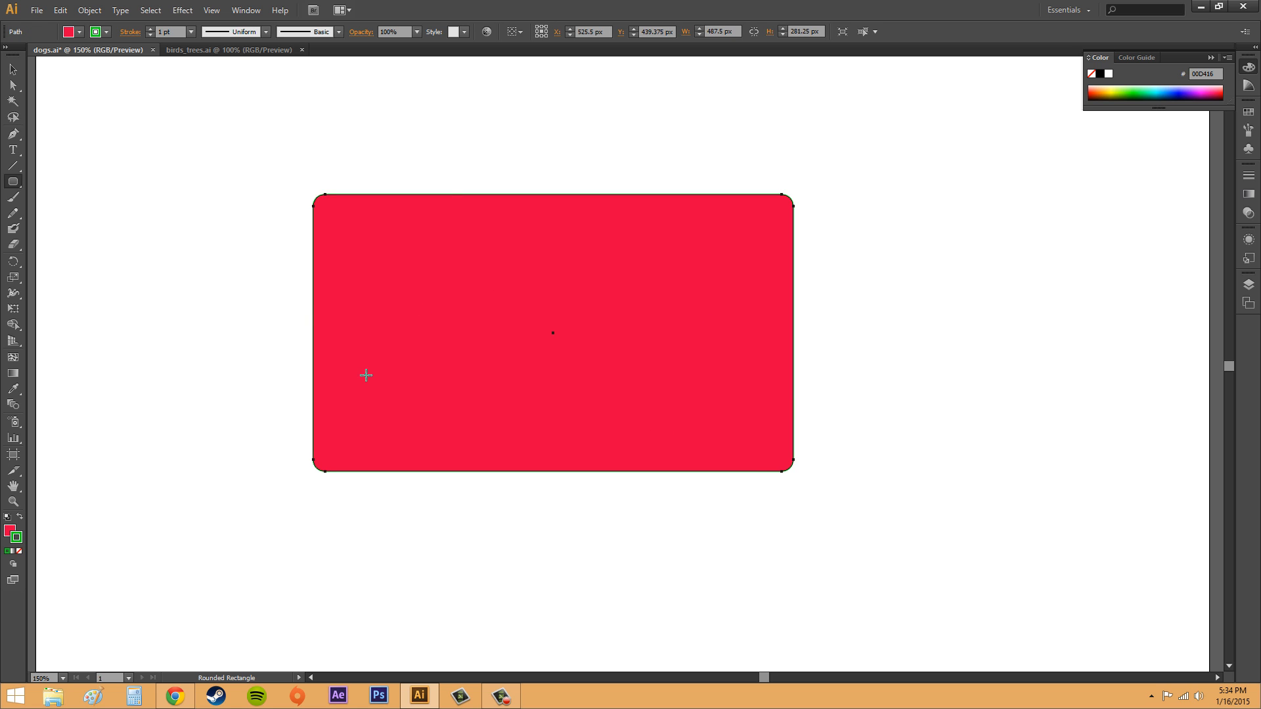
{"action": "left_click", "coordinate": [8, 532]}
{"action": "left_click", "coordinate": [18, 541]}
{"action": "left_click", "coordinate": [13, 69]}
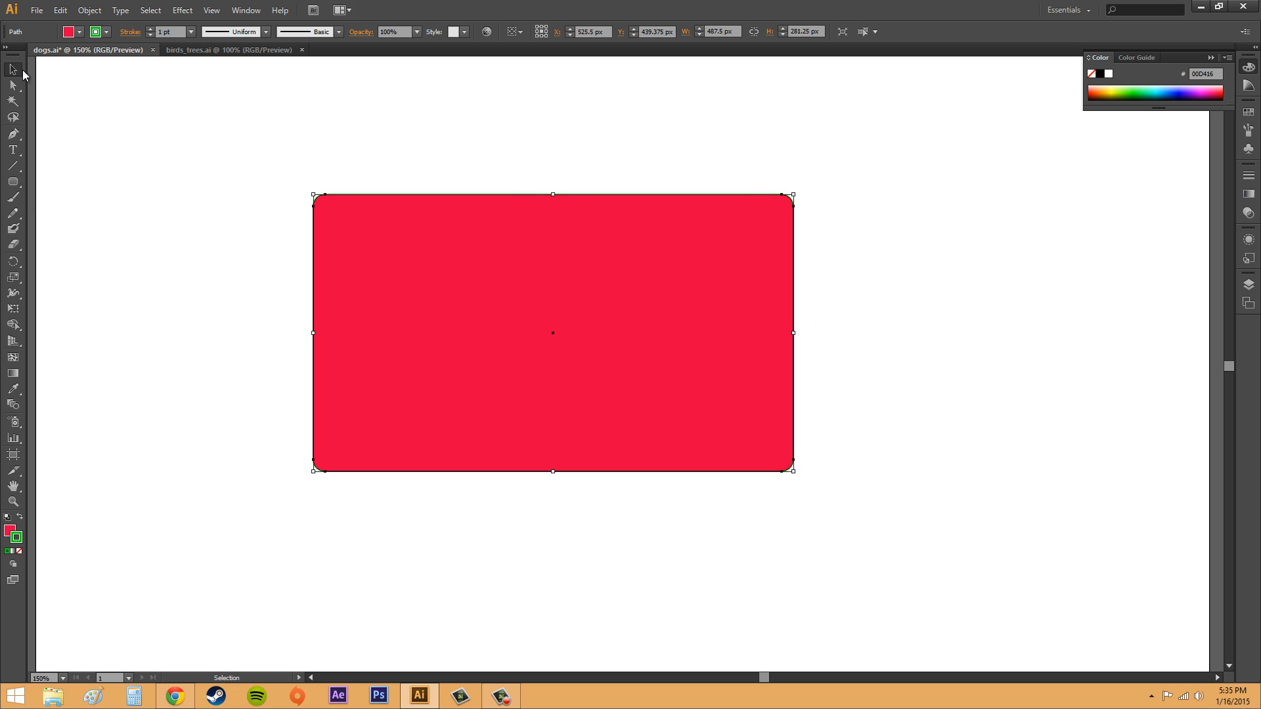
- Change the rounded rectangle's fill colour to blue in the Color Picker
{"action": "left_click", "coordinate": [10, 529]}
{"action": "double_click", "coordinate": [9, 531]}
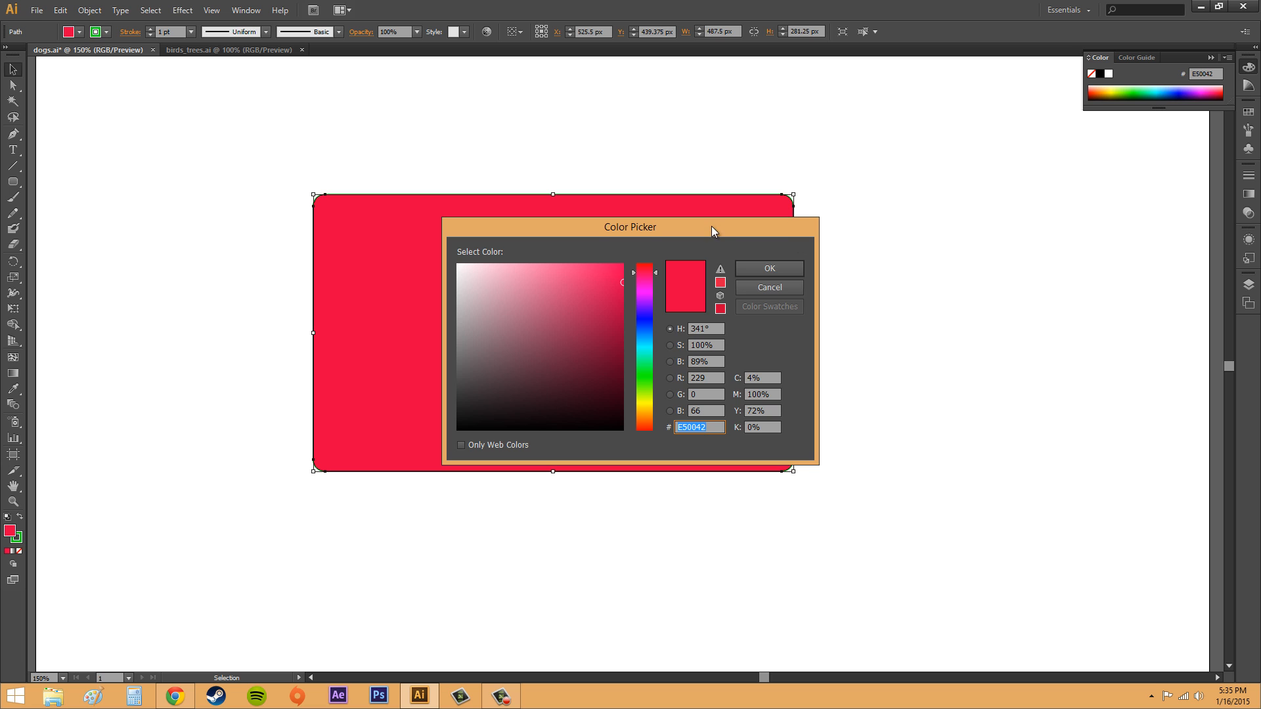
{"action": "left_click_drag", "start_coordinate": [852, 244], "coordinate": [1158, 325]}
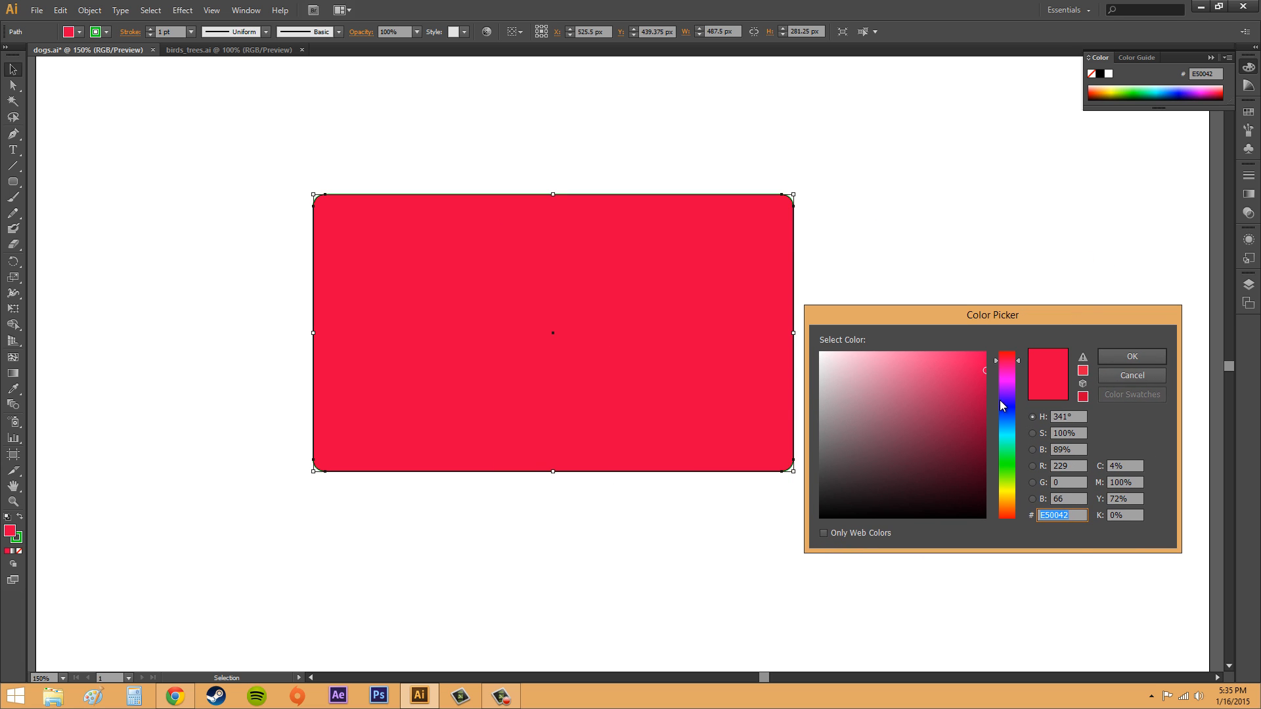
{"action": "left_click_drag", "start_coordinate": [1001, 401], "coordinate": [1005, 415]}
{"action": "left_click", "coordinate": [1102, 361]}
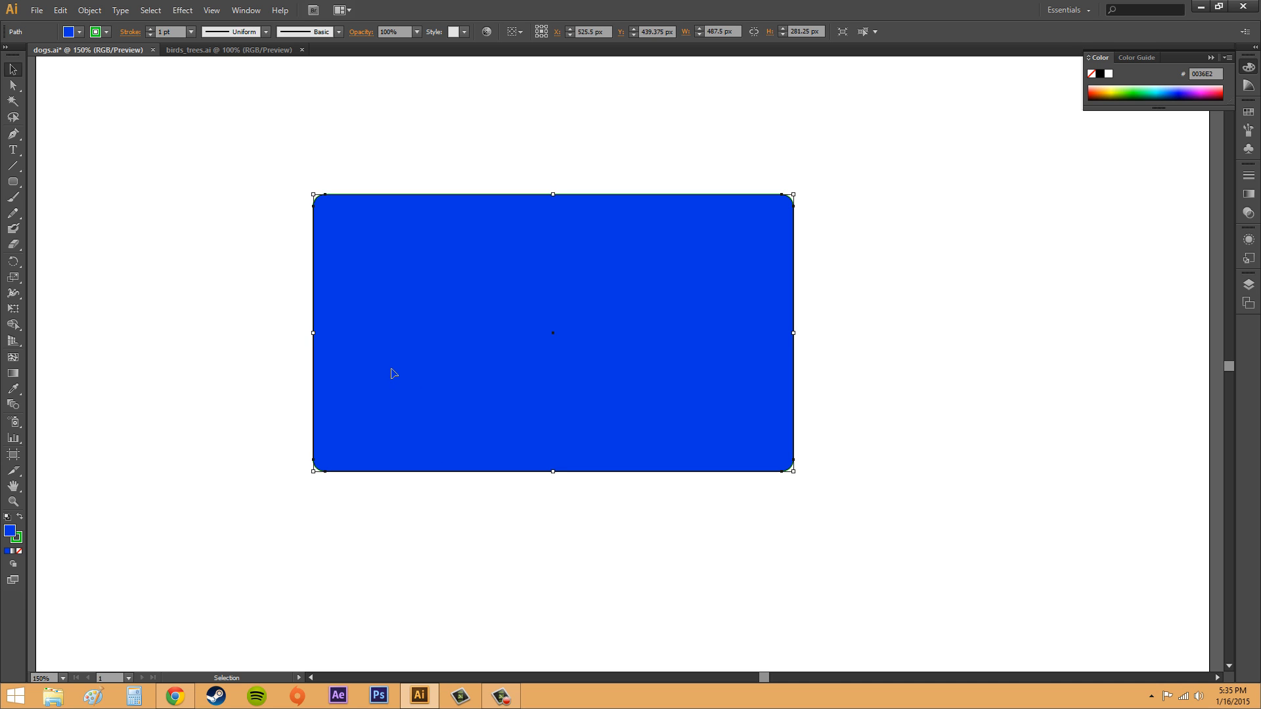
- Set the rounded rectangle's stroke colour to black (000000) in the Color Picker
{"action": "left_click", "coordinate": [17, 540]}
{"action": "double_click", "coordinate": [17, 539]}
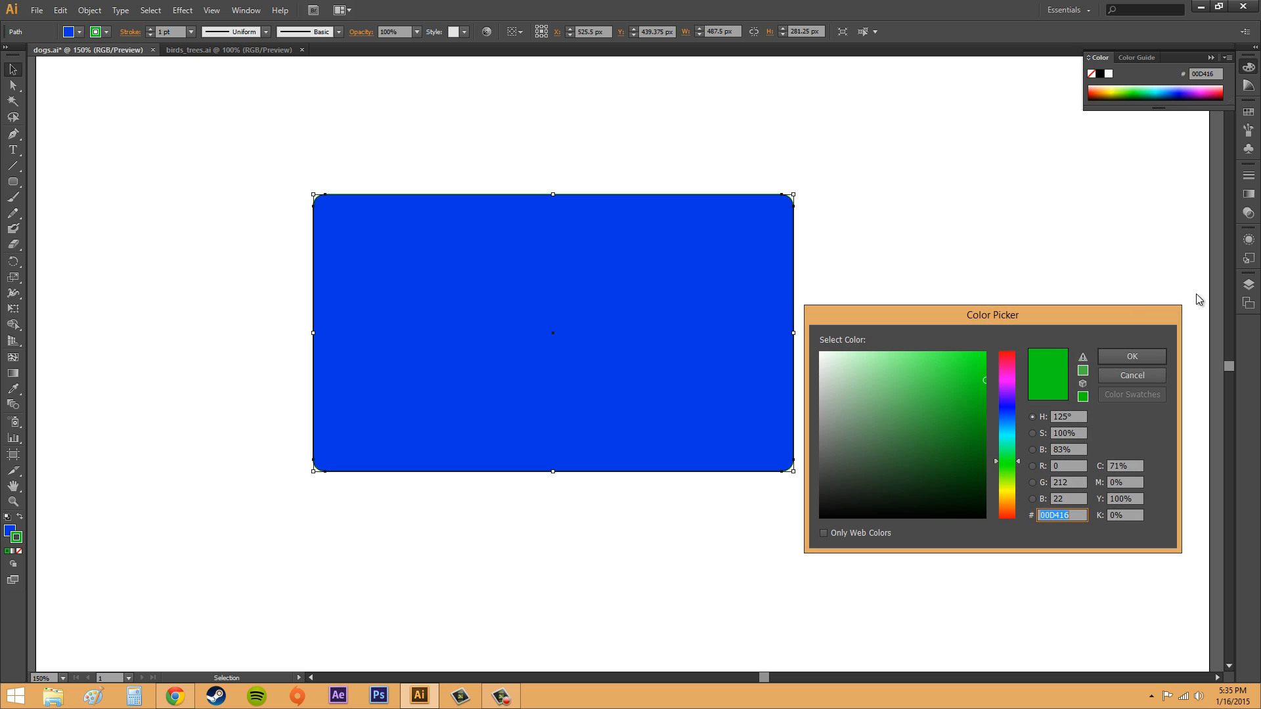
{"action": "left_click_drag", "start_coordinate": [929, 442], "coordinate": [798, 535]}
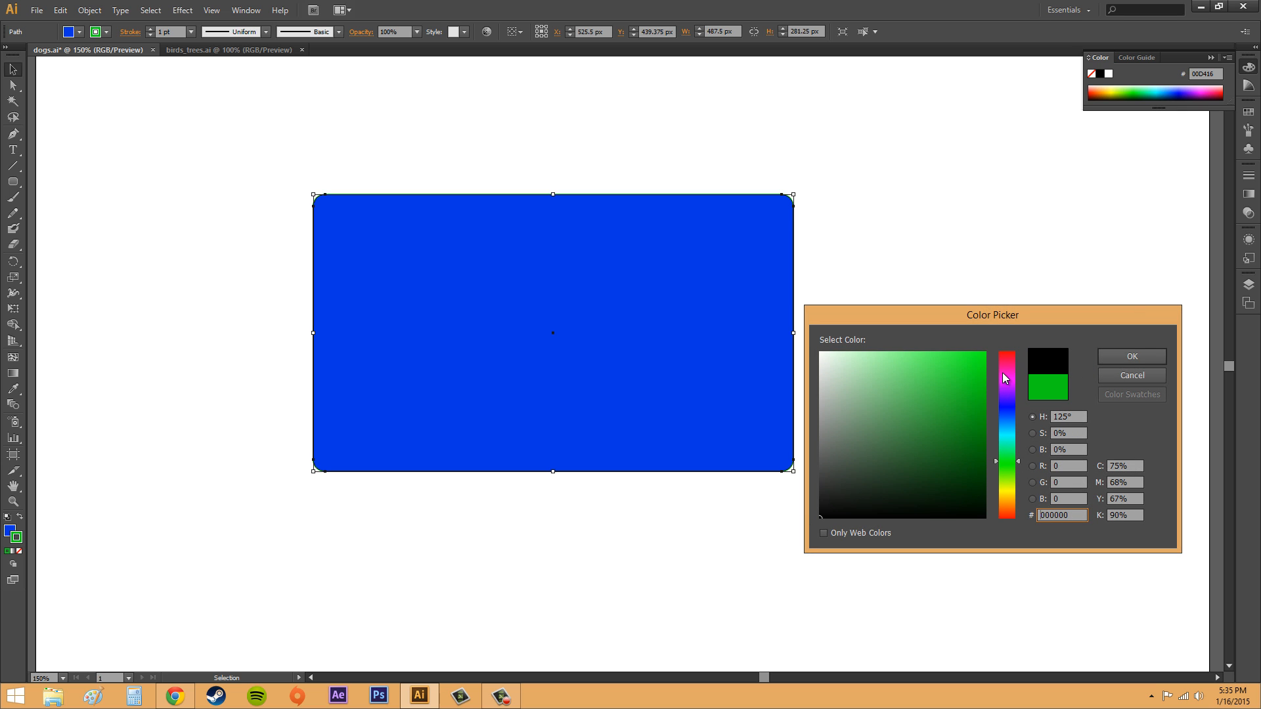
{"action": "left_click_drag", "start_coordinate": [1005, 378], "coordinate": [1010, 327]}
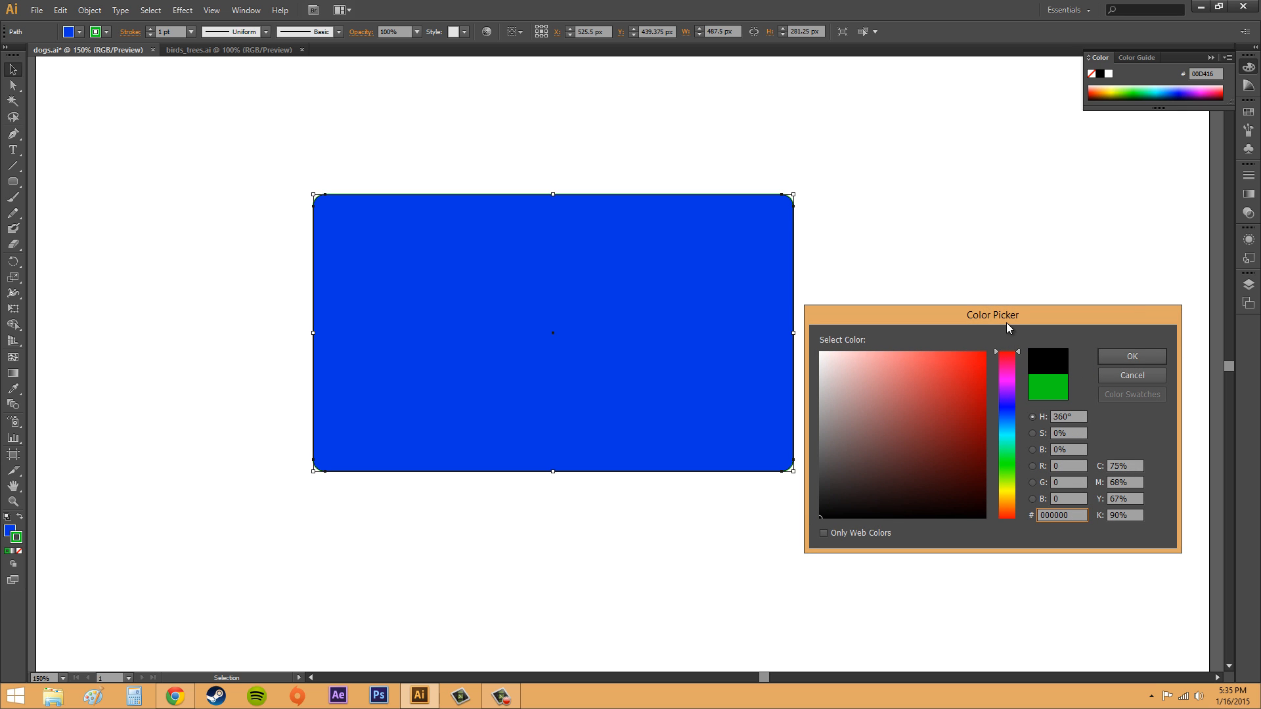
{"action": "left_click", "coordinate": [1133, 356]}
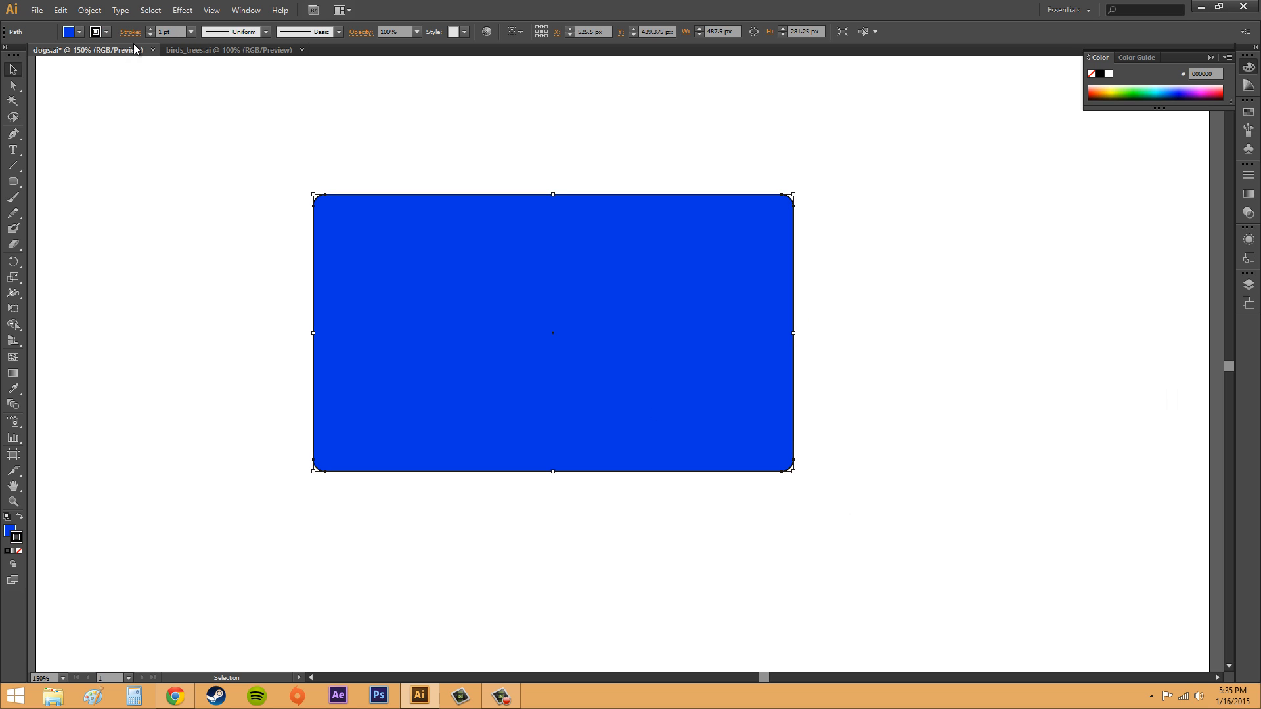
- Increase the rounded rectangle's stroke weight to 5 pt and deselect it
{"action": "left_click", "coordinate": [150, 29]}
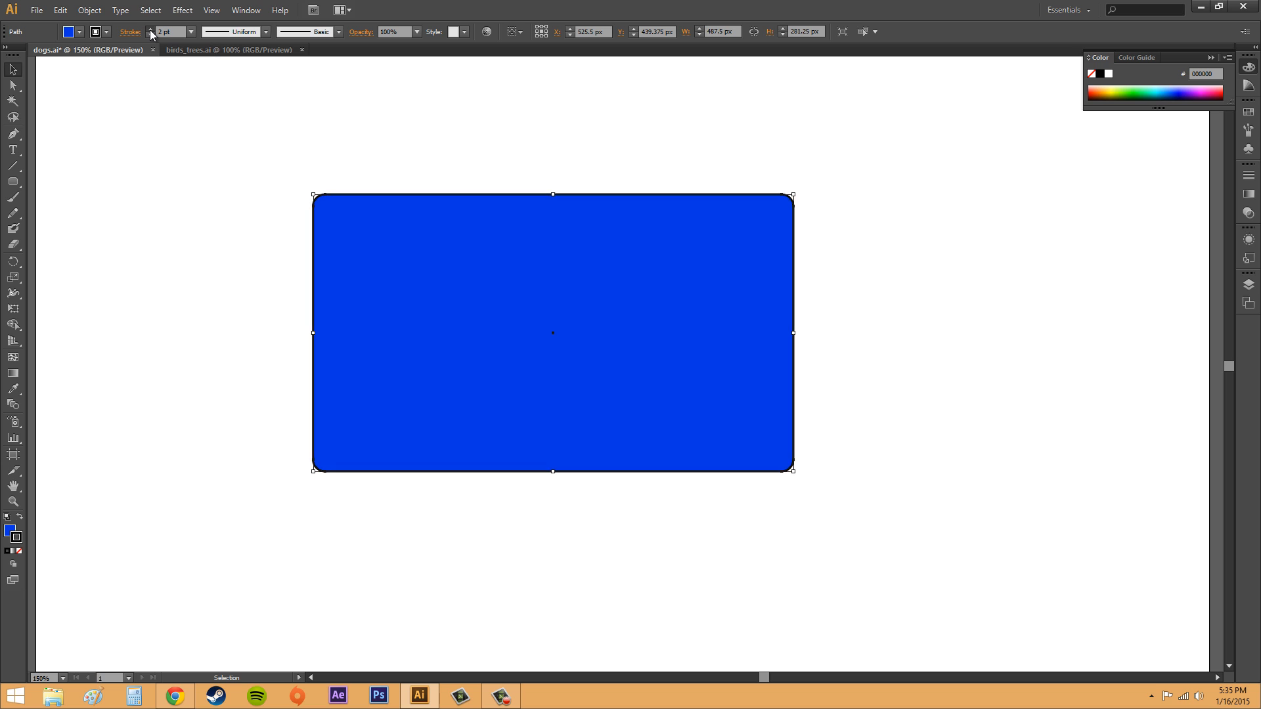
{"action": "left_click", "coordinate": [150, 29]}
{"action": "left_click", "coordinate": [150, 29]}
{"action": "left_click", "coordinate": [149, 29]}
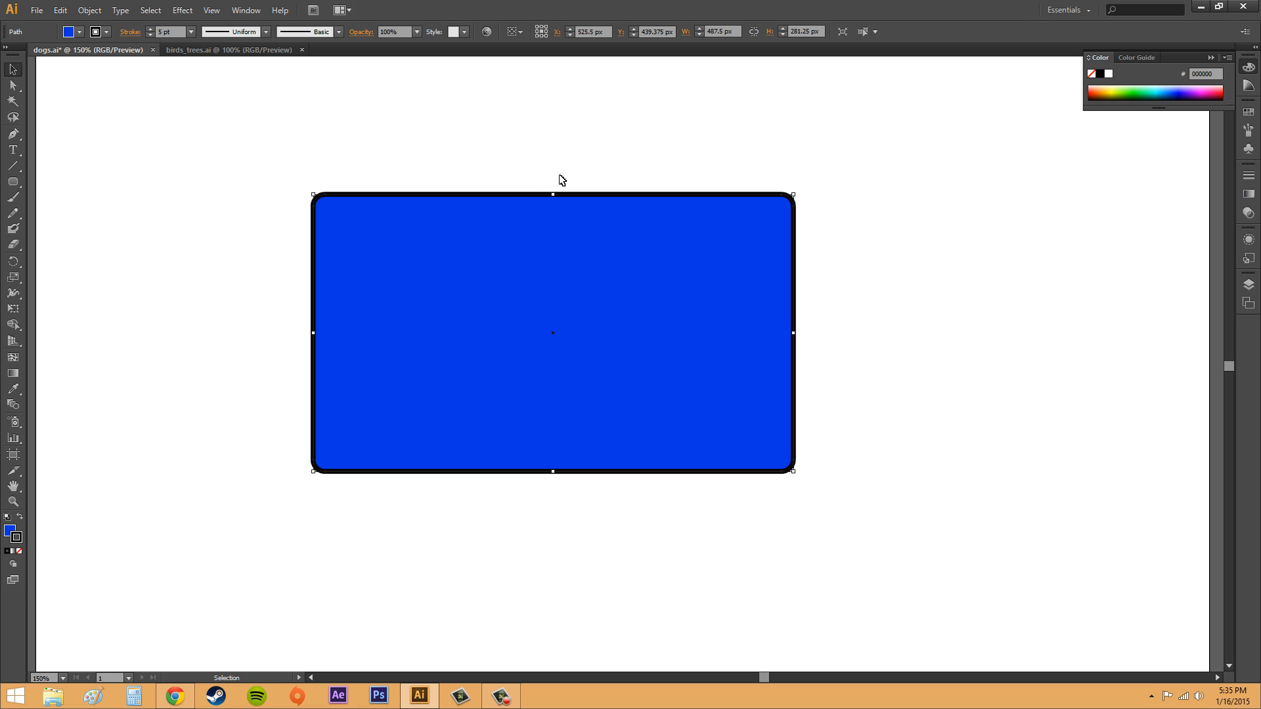
{"action": "left_click", "coordinate": [883, 175]}
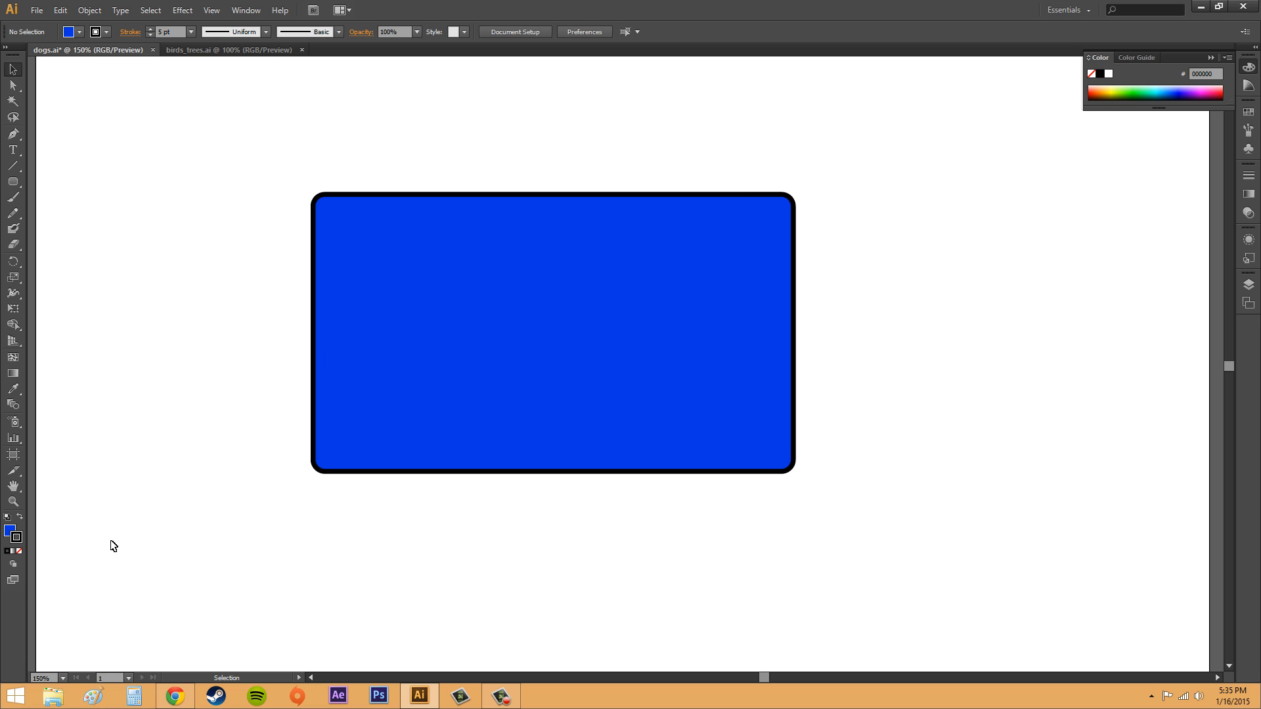
{"action": "left_click", "coordinate": [14, 566]}
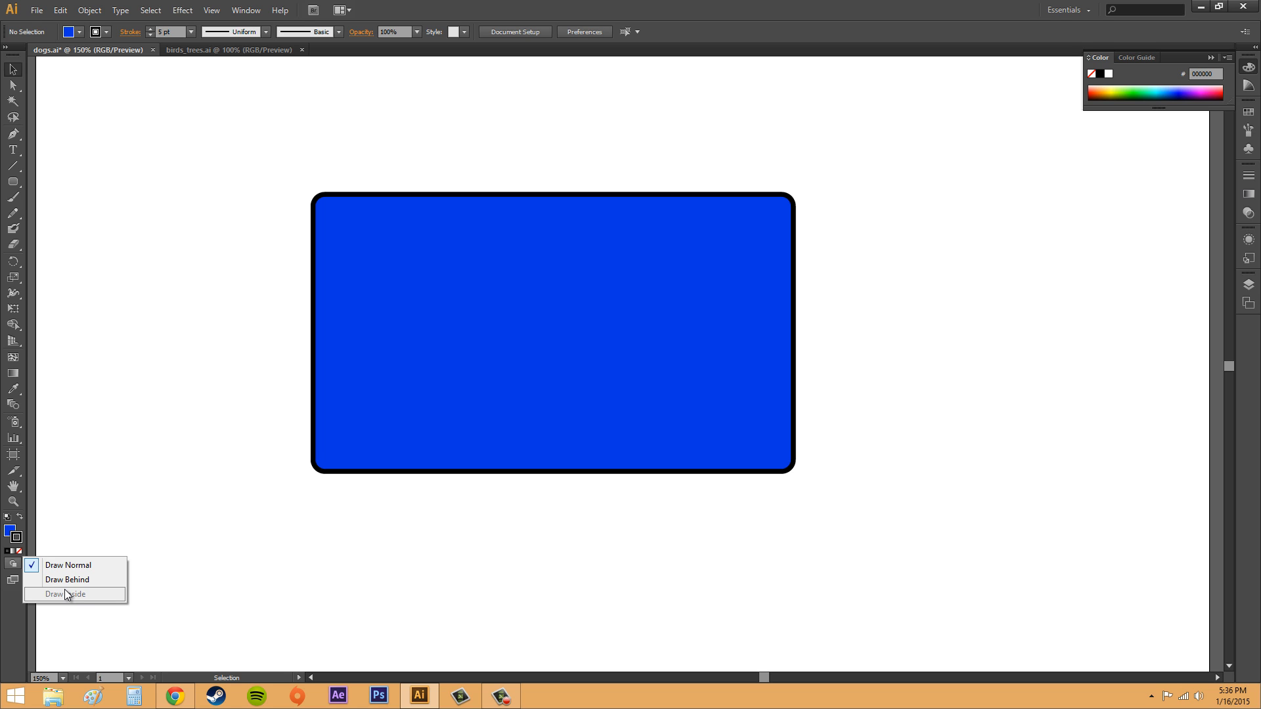
{"action": "left_click", "coordinate": [14, 183]}
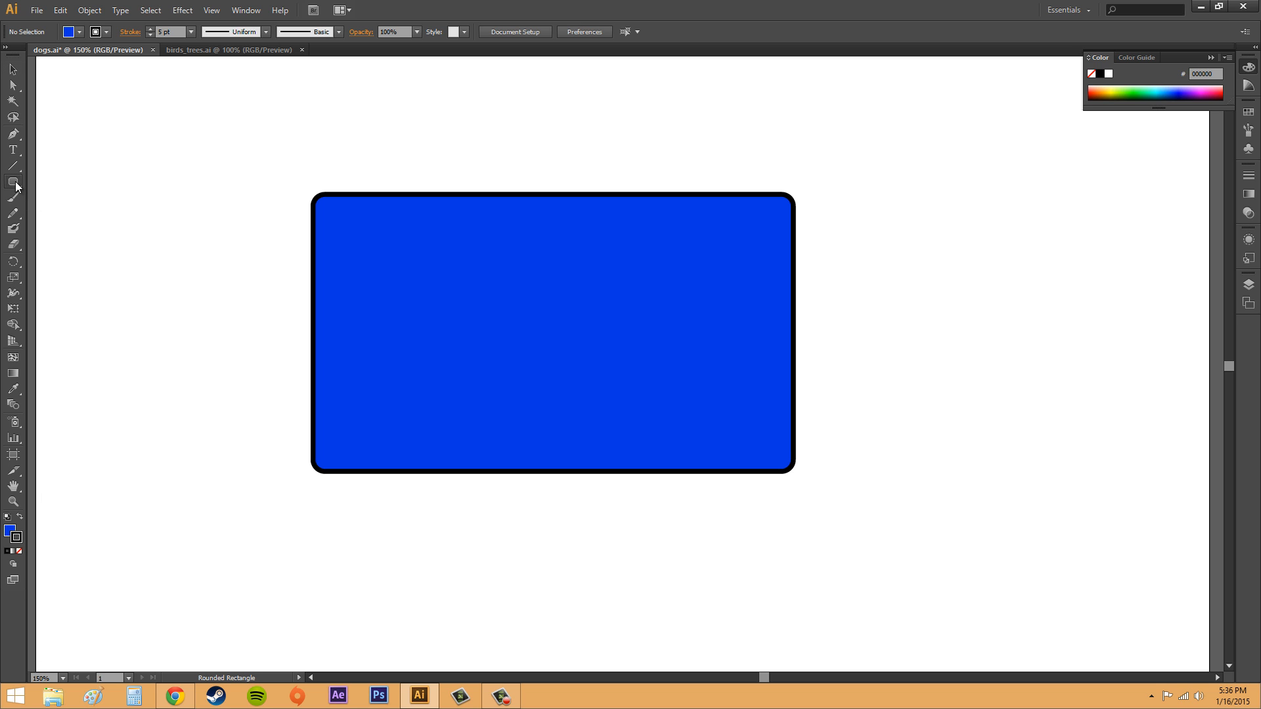
- Select the Ellipse tool and open the Foods > Ice Cream swatch library from the fill swatches
{"action": "left_click", "coordinate": [16, 186]}
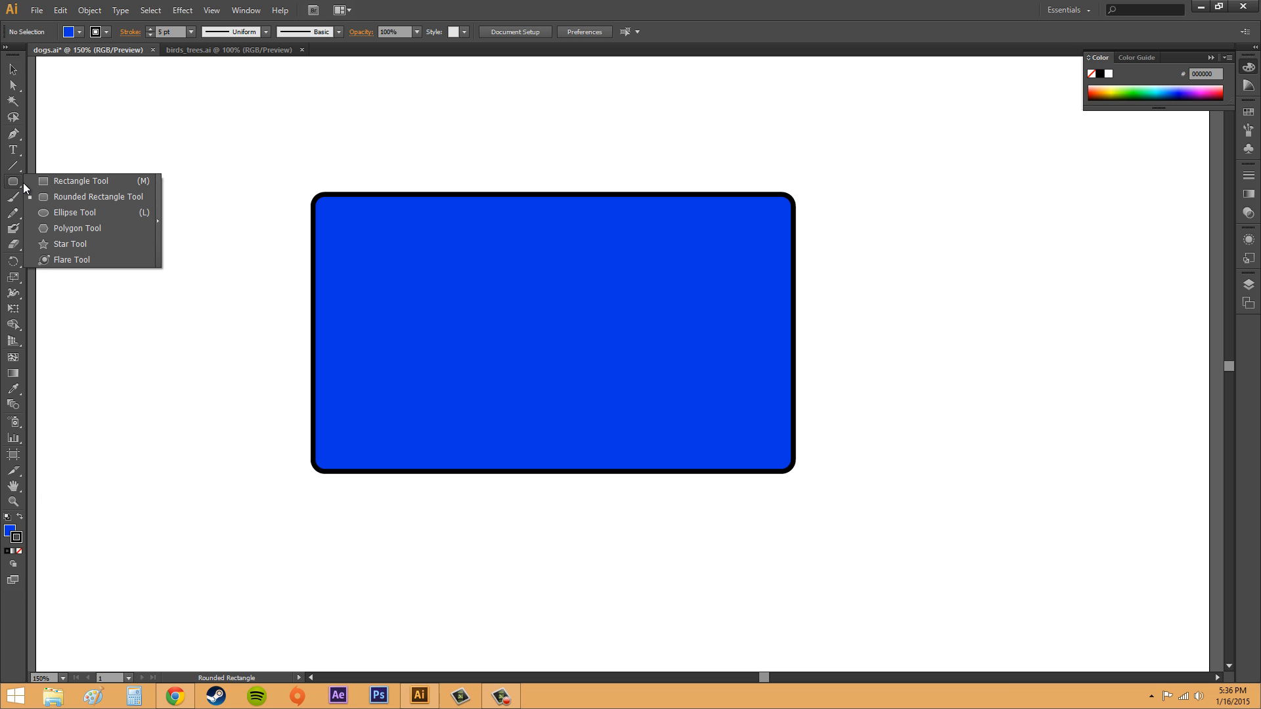
{"action": "left_click", "coordinate": [69, 216]}
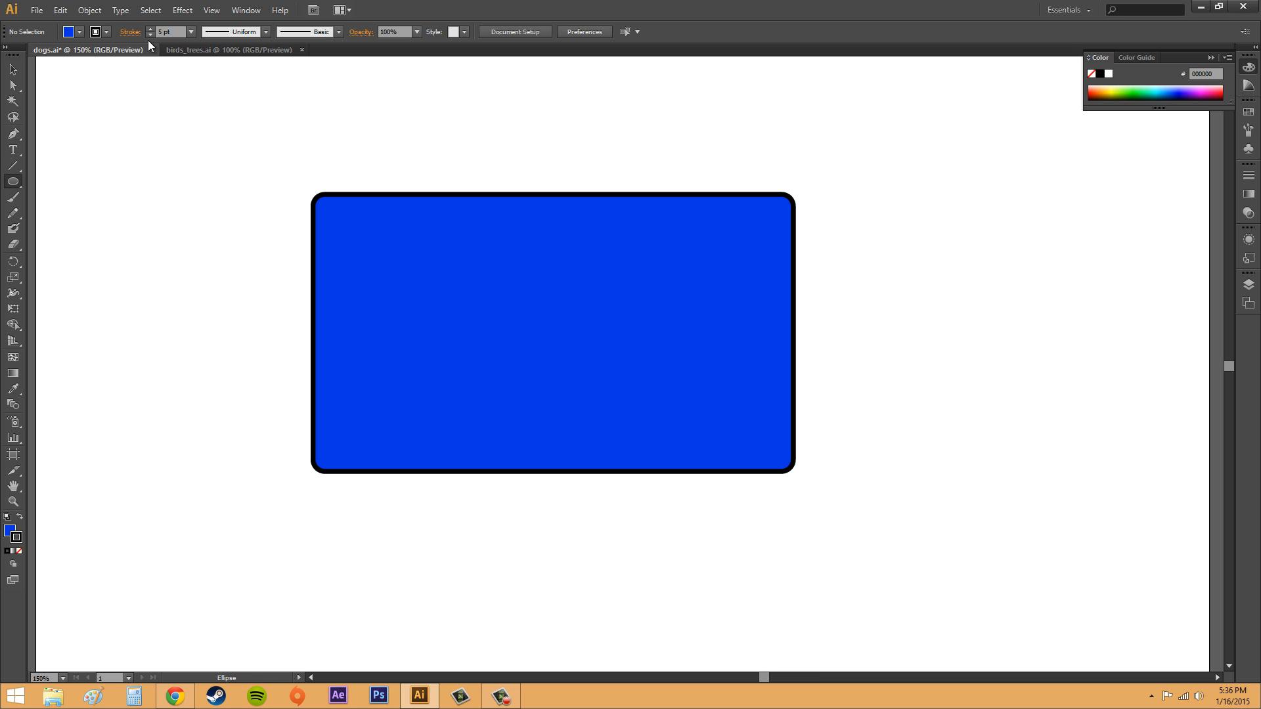
{"action": "left_click", "coordinate": [80, 32]}
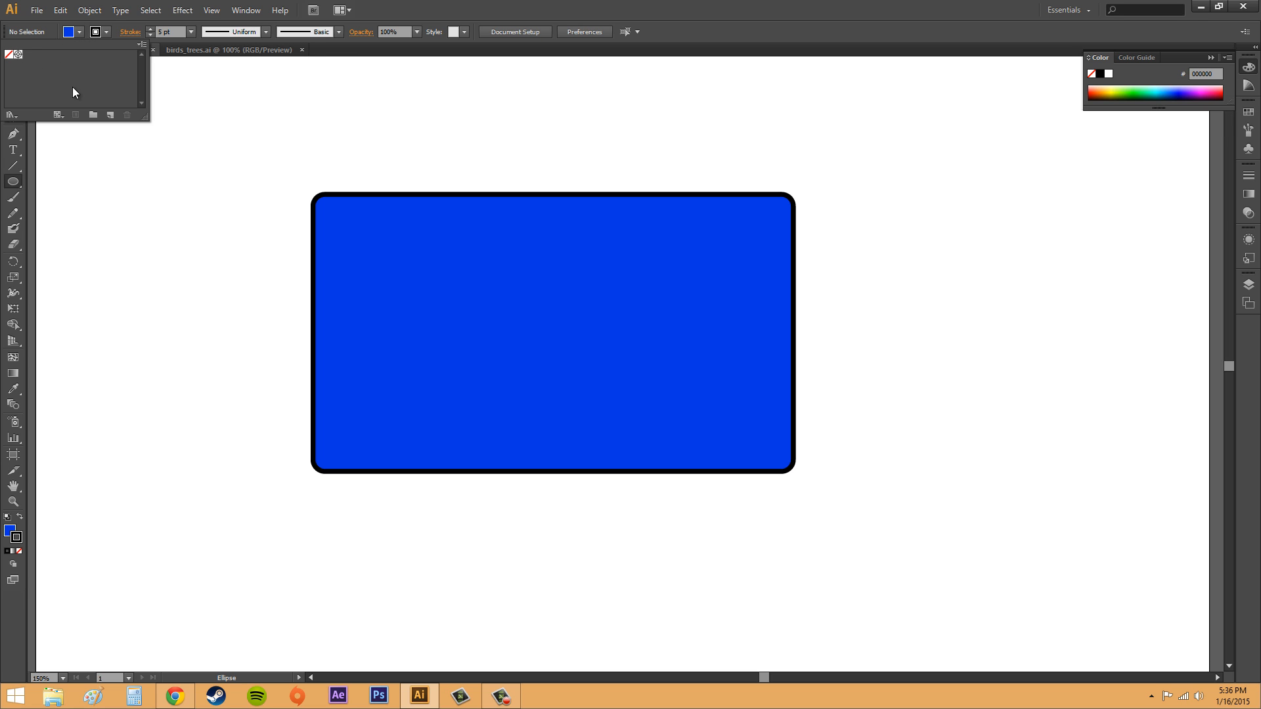
{"action": "left_click", "coordinate": [13, 115]}
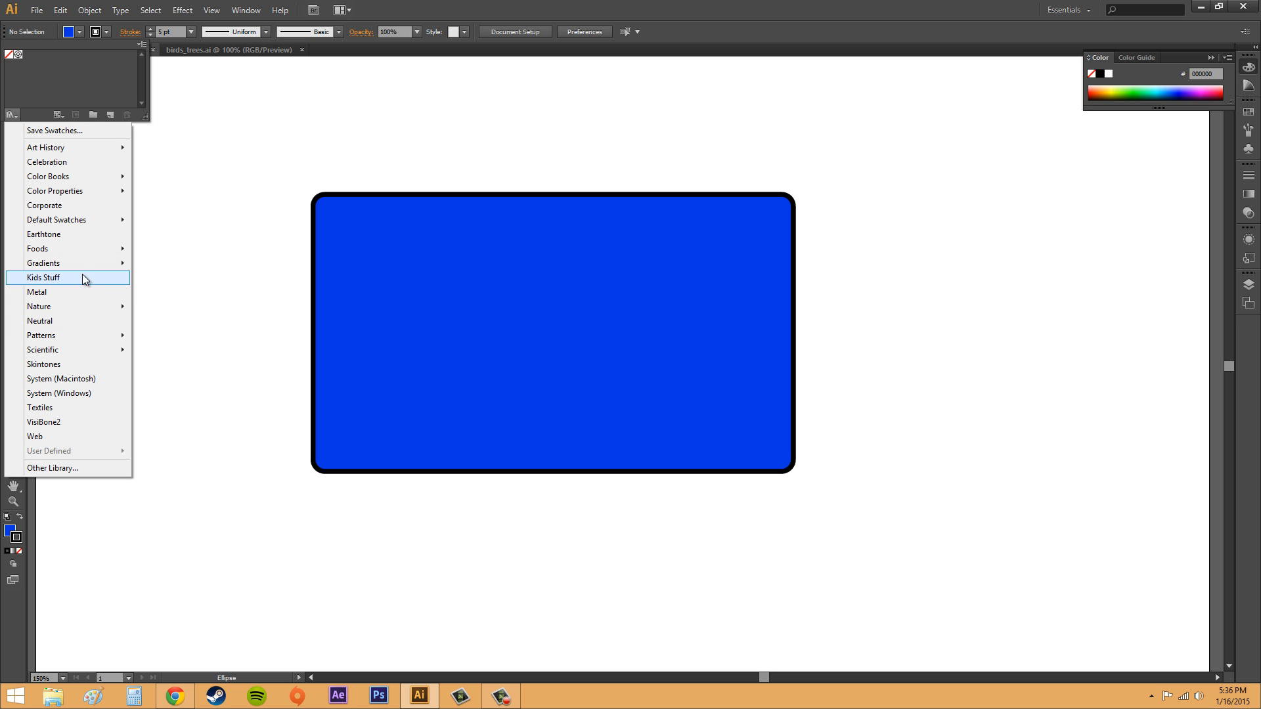
{"action": "mouse_move", "coordinate": [74, 249]}
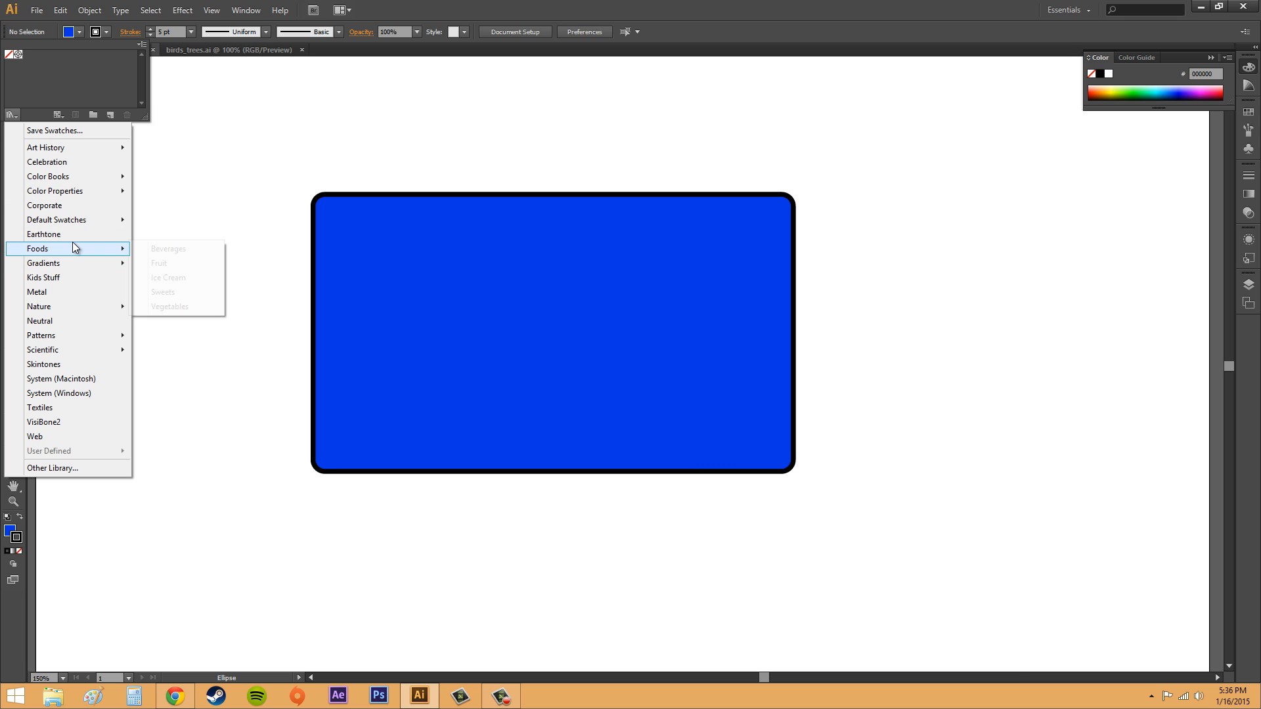
{"action": "left_click", "coordinate": [161, 277]}
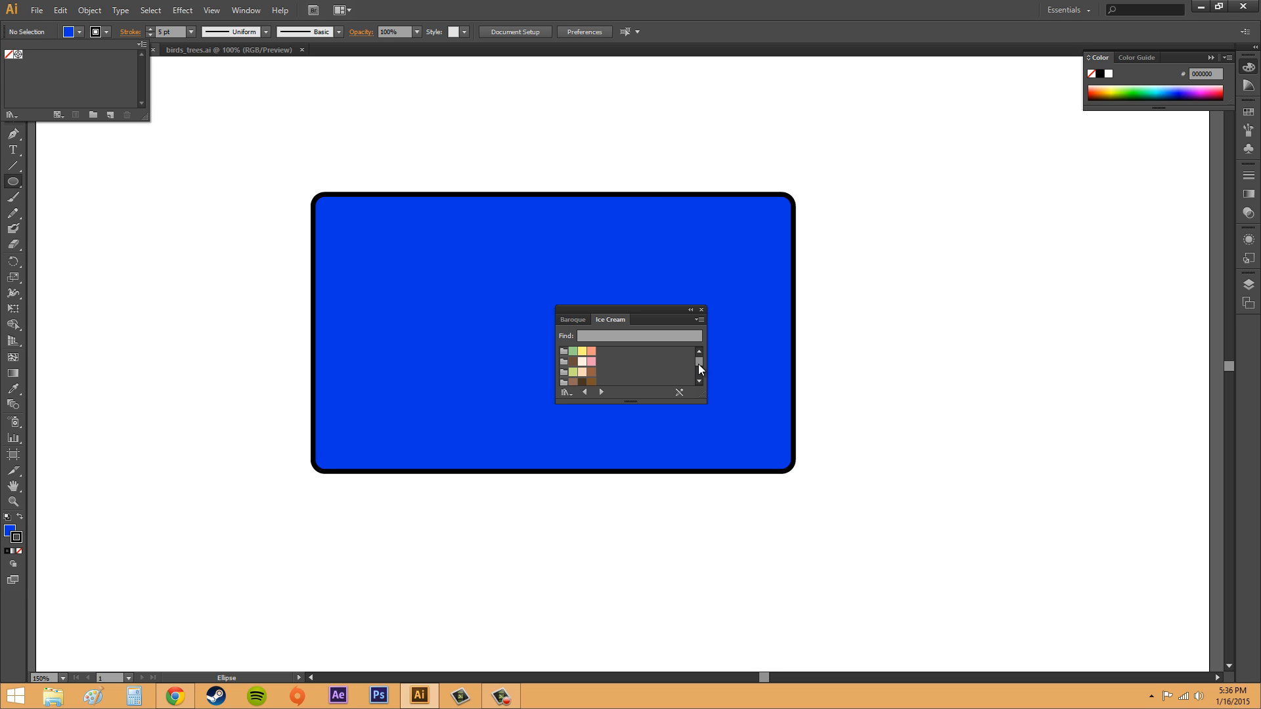
- Set the stroke colour to the light cream Ice Cream swatch (FEDFC0) and close the swatch library
{"action": "left_click_drag", "start_coordinate": [699, 364], "coordinate": [697, 375]}
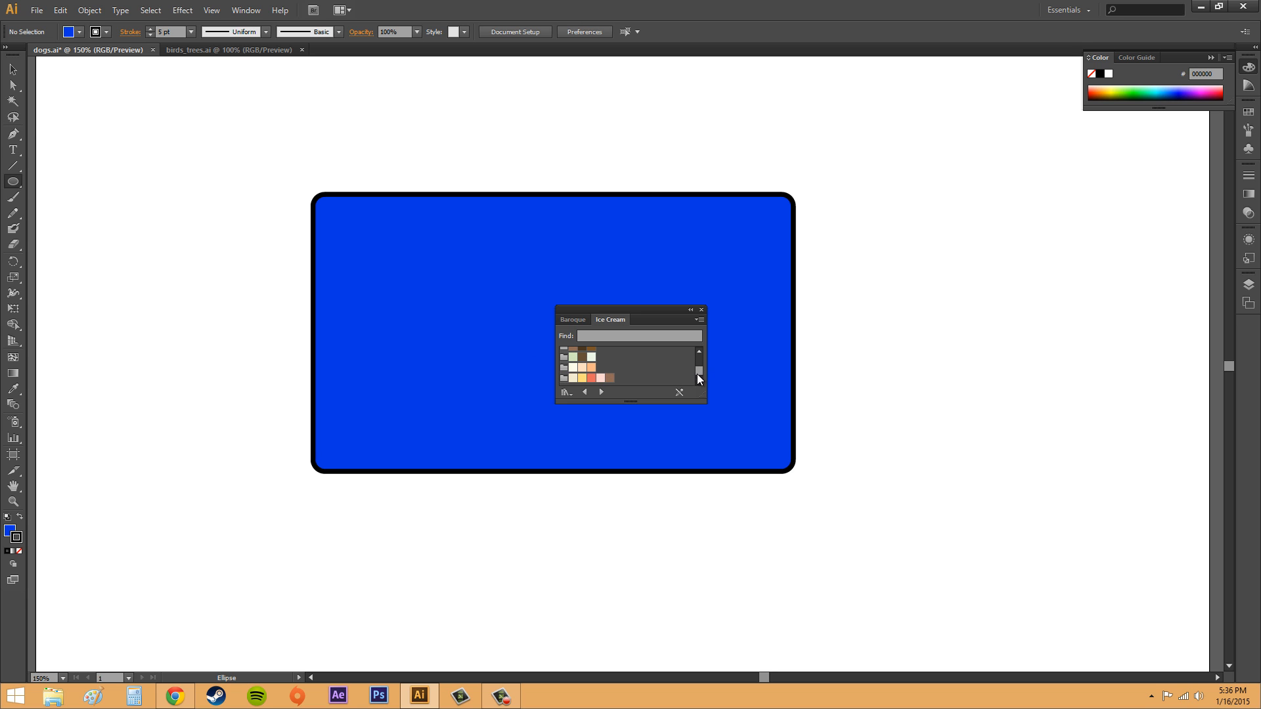
{"action": "left_click", "coordinate": [591, 379]}
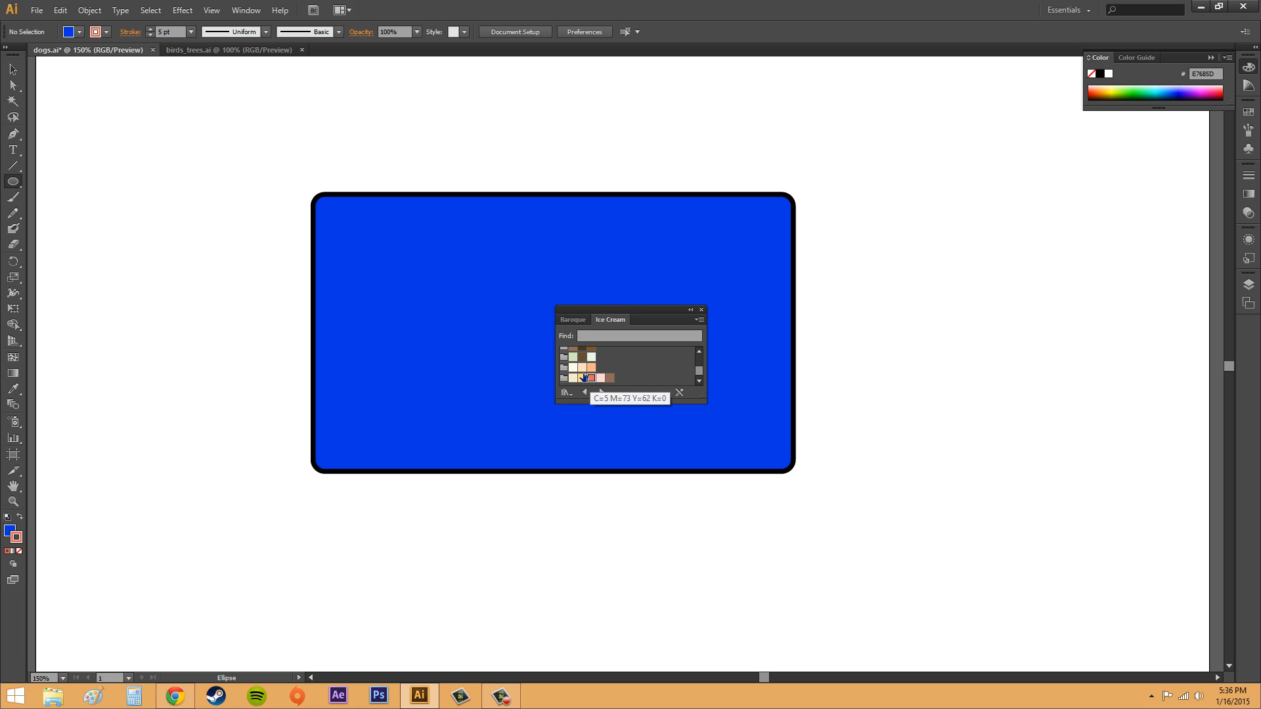
{"action": "left_click", "coordinate": [80, 33]}
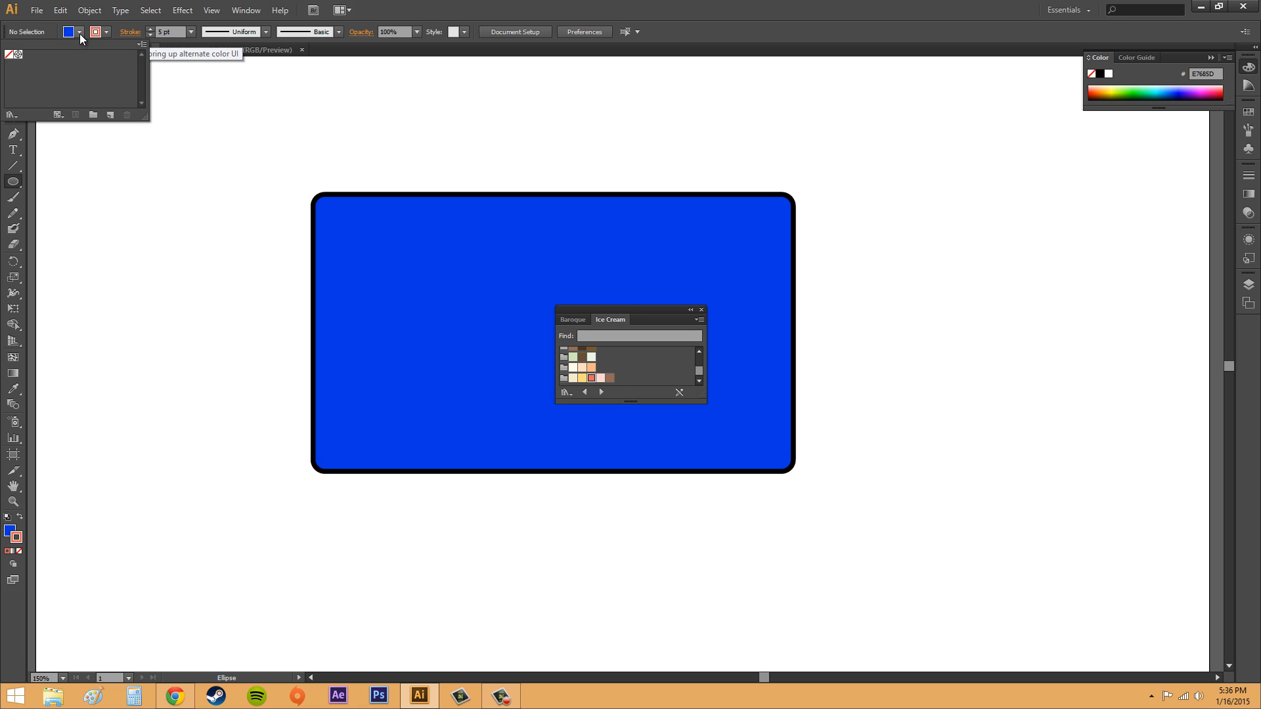
{"action": "left_click", "coordinate": [69, 32]}
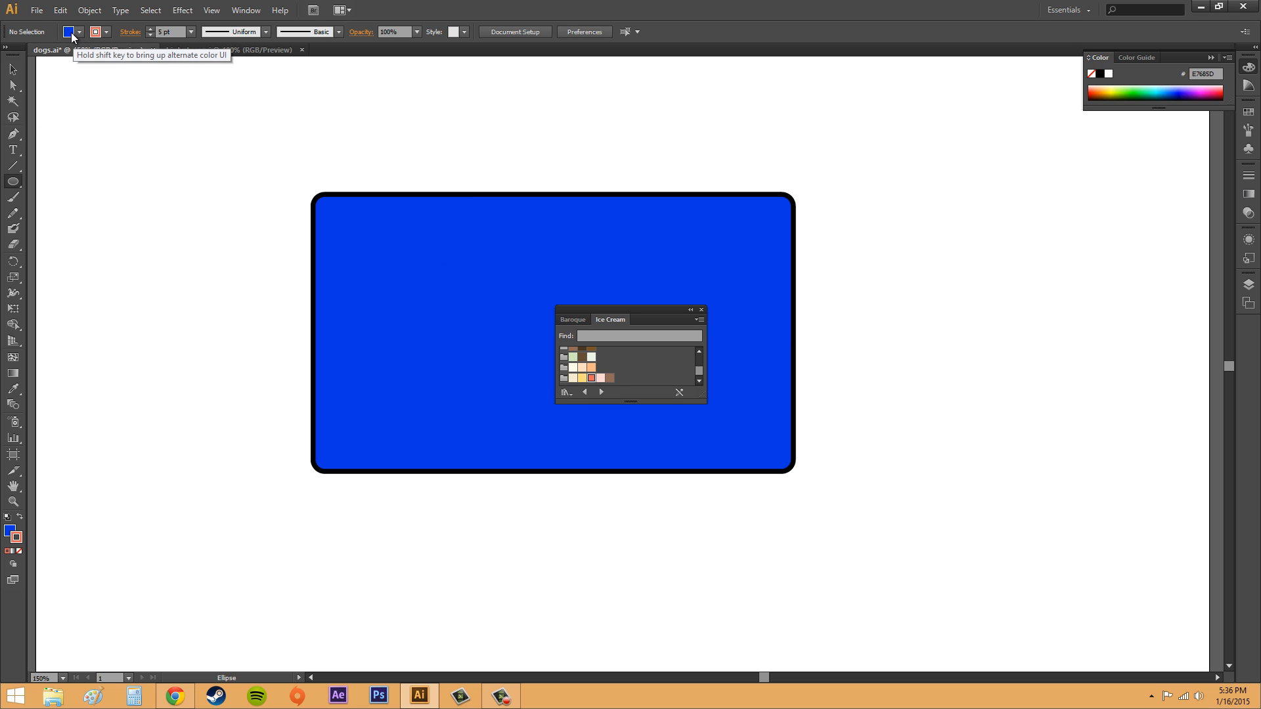
{"action": "left_click", "coordinate": [581, 368]}
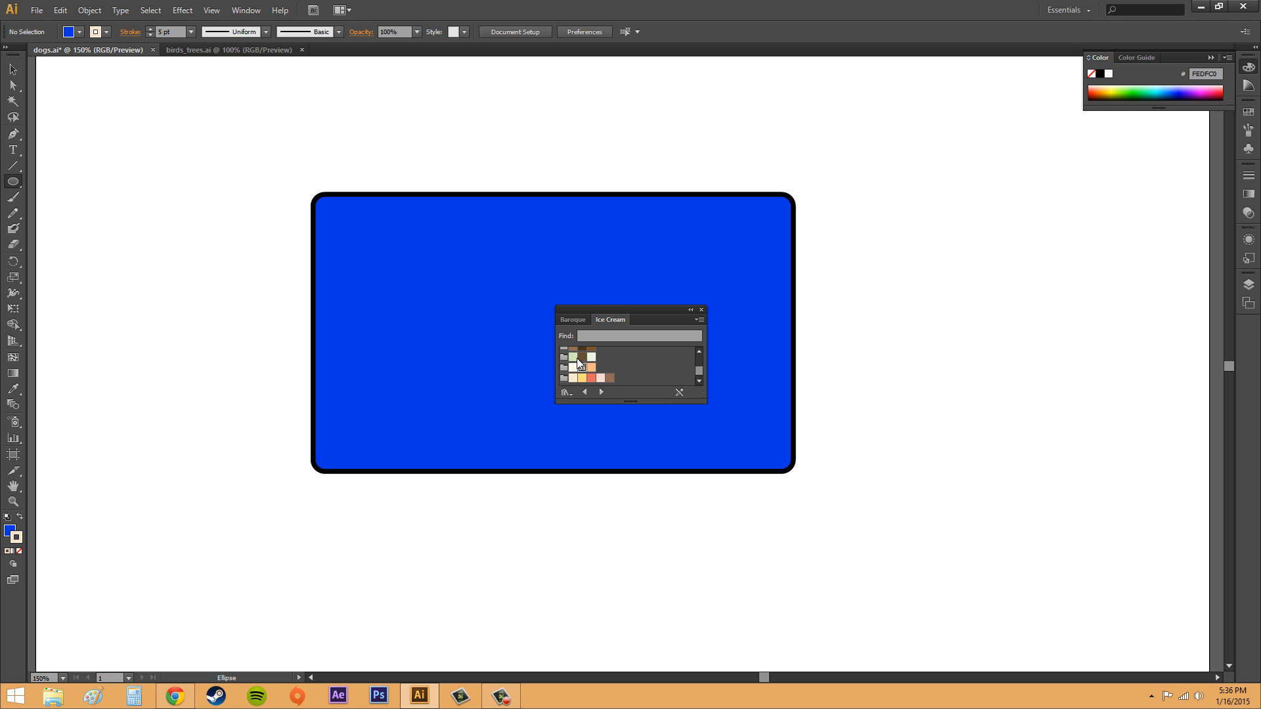
{"action": "left_click", "coordinate": [702, 310]}
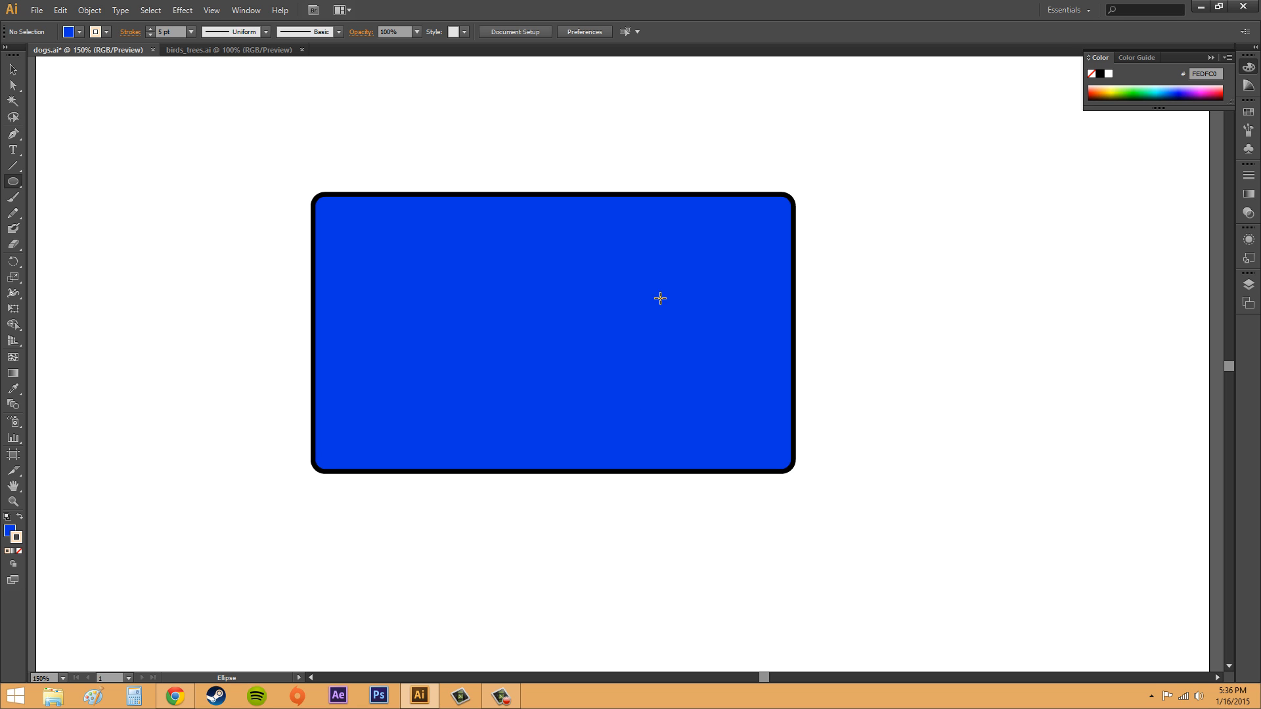
- Make the fill active and set the fill colour to blue (0F00E9) from the colour spectrum
{"action": "left_click", "coordinate": [68, 32]}
{"action": "left_click", "coordinate": [68, 33]}
{"action": "left_click", "coordinate": [69, 32]}
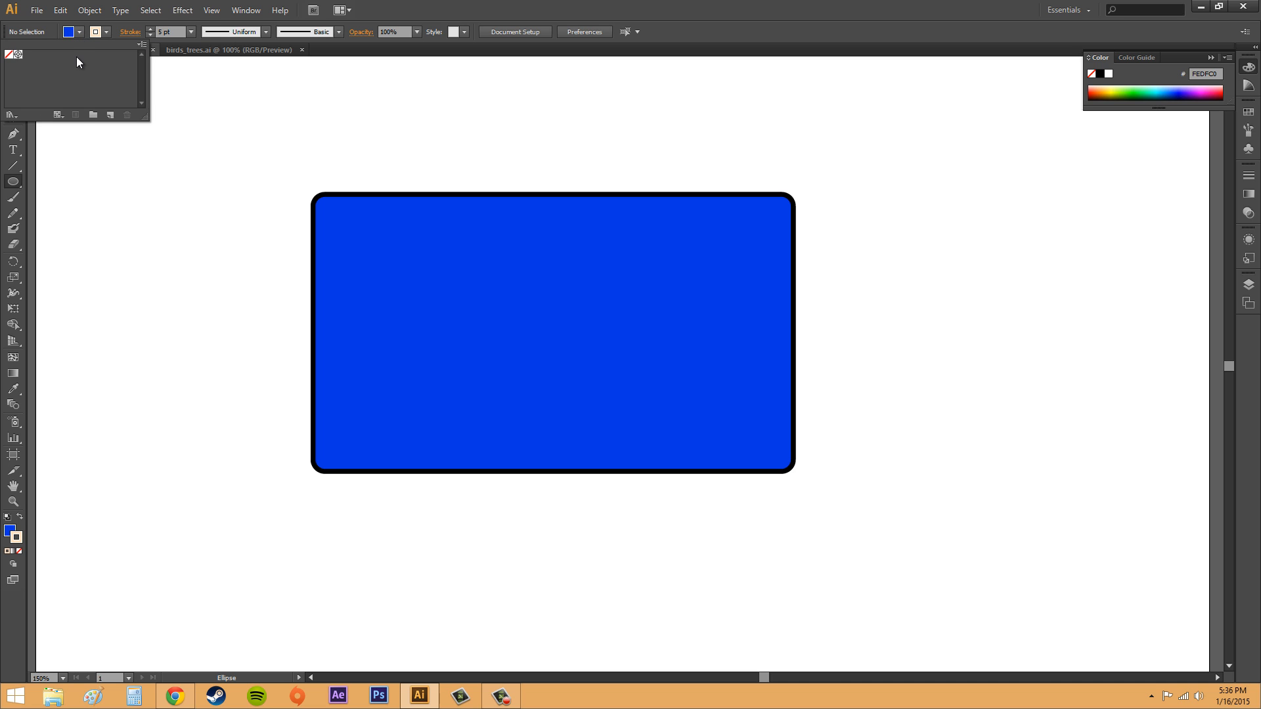
{"action": "left_click", "coordinate": [11, 526]}
{"action": "left_click", "coordinate": [8, 530]}
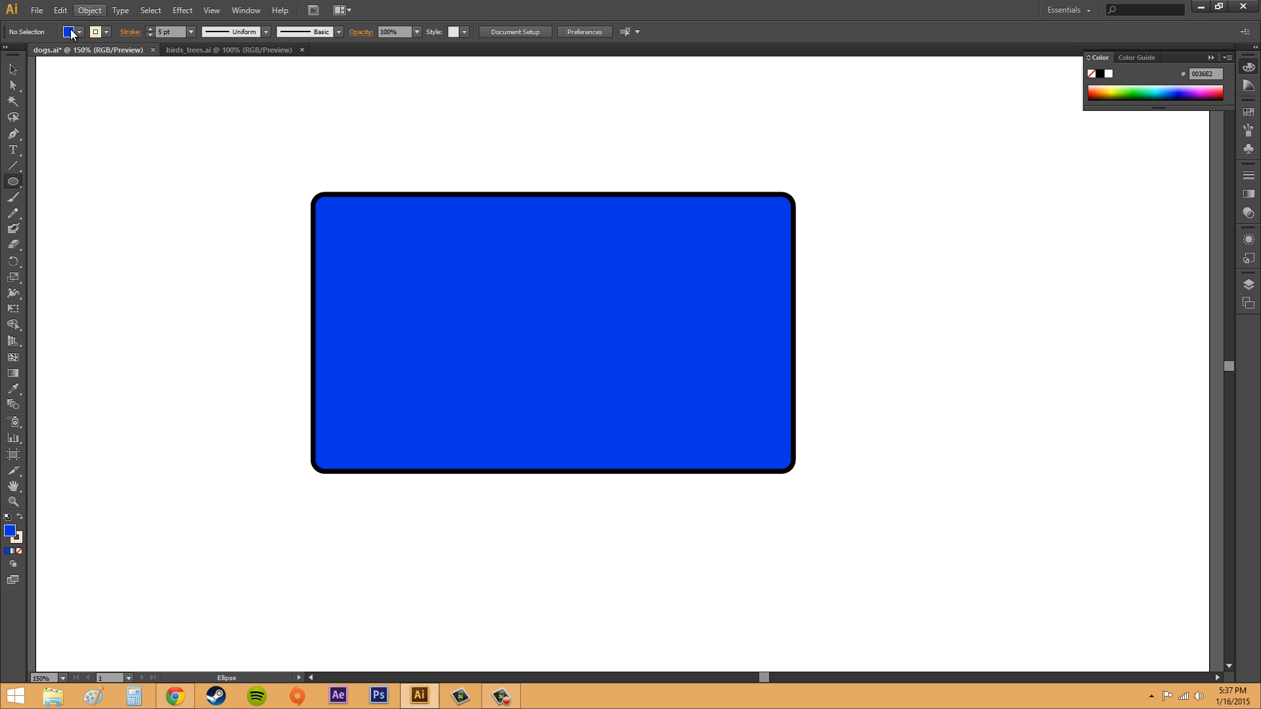
{"action": "left_click", "coordinate": [1132, 86]}
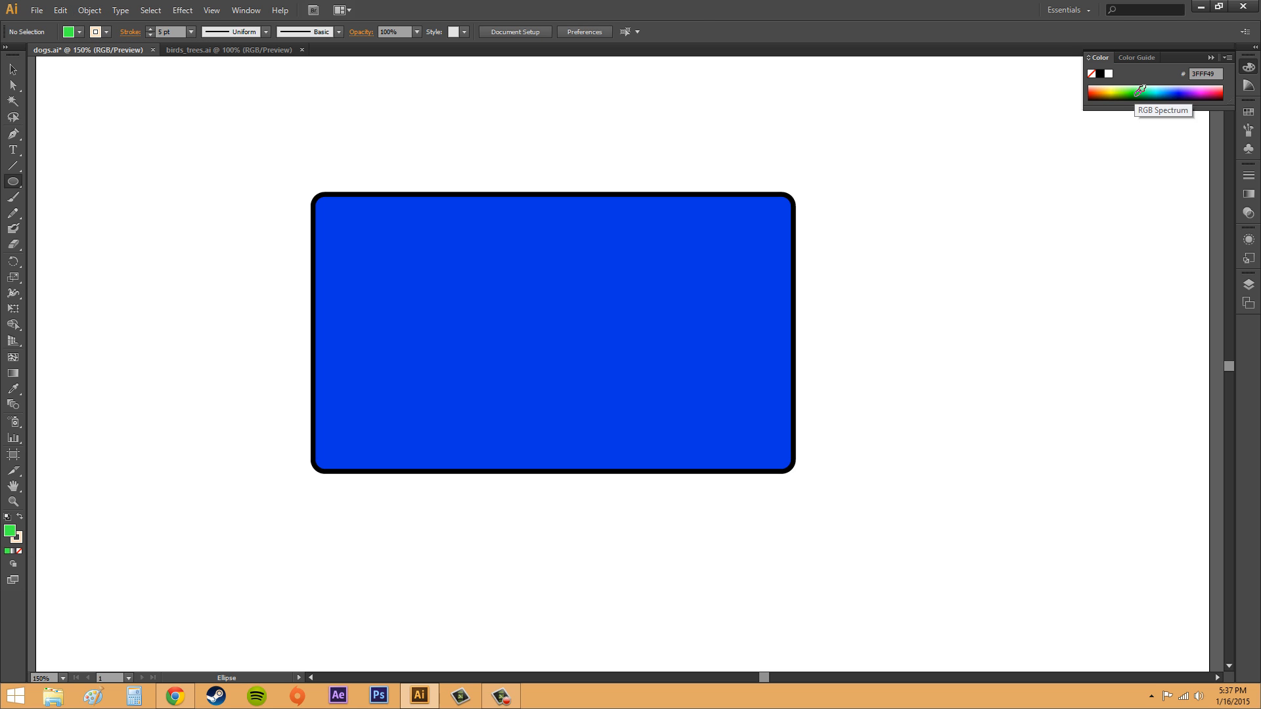
{"action": "mouse_move", "coordinate": [1135, 88]}
{"action": "left_mouse_down"}
{"action": "mouse_move", "coordinate": [1186, 89]}
{"action": "mouse_move", "coordinate": [1137, 89]}
{"action": "mouse_move", "coordinate": [1155, 89]}
{"action": "left_mouse_up"}
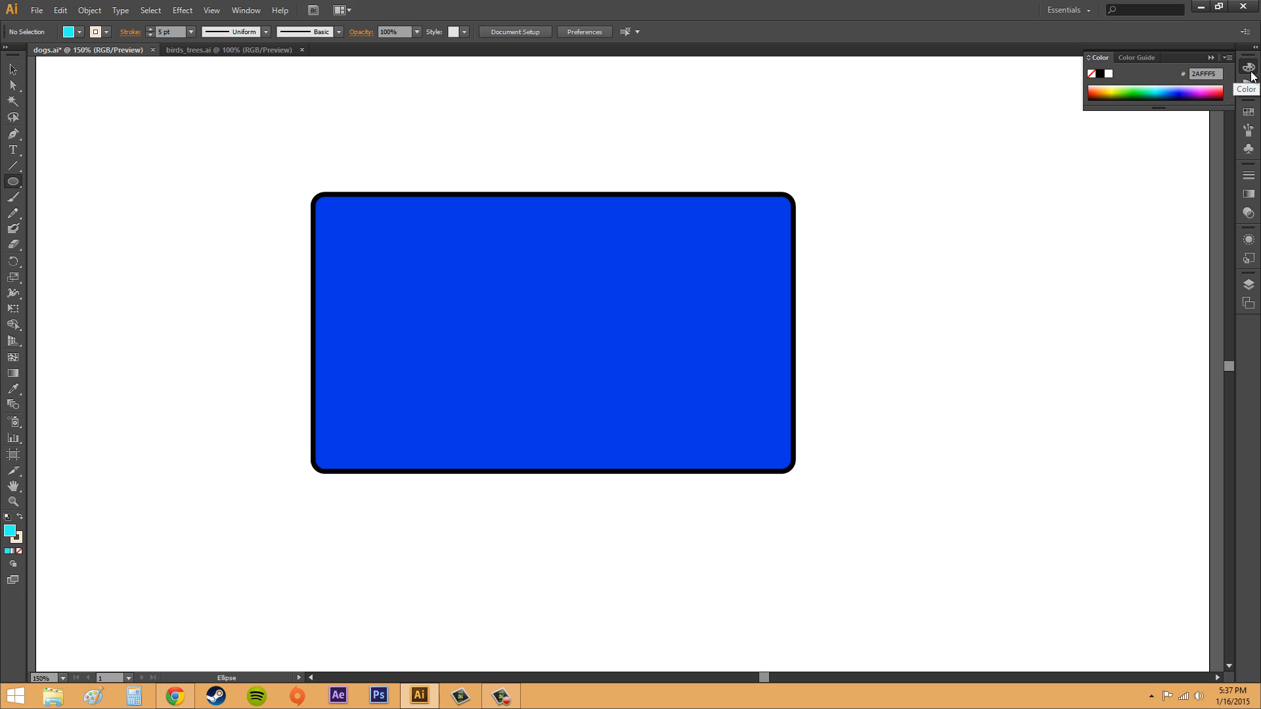
{"action": "left_click_drag", "start_coordinate": [1199, 92], "coordinate": [1184, 95]}
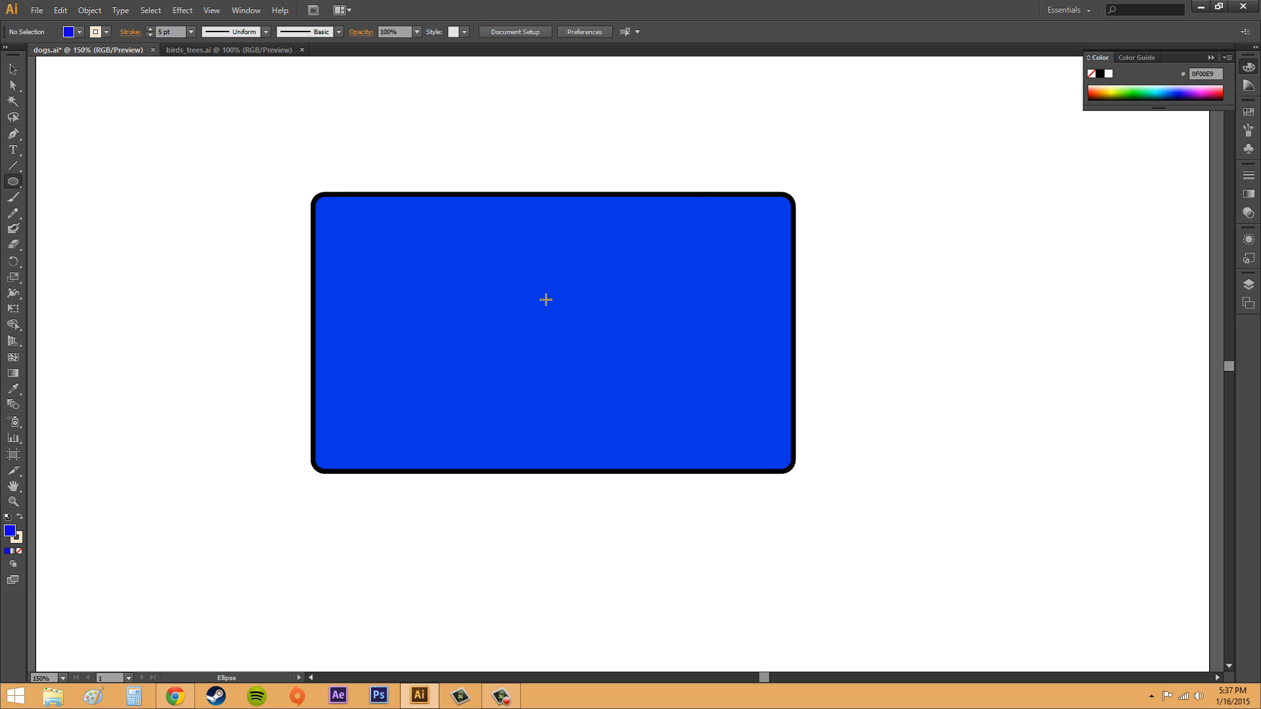
- Draw an ellipse about 281 by 244 px over the top of the rounded rectangle and deselect it
{"action": "left_click_drag", "start_coordinate": [407, 139], "coordinate": [687, 379]}
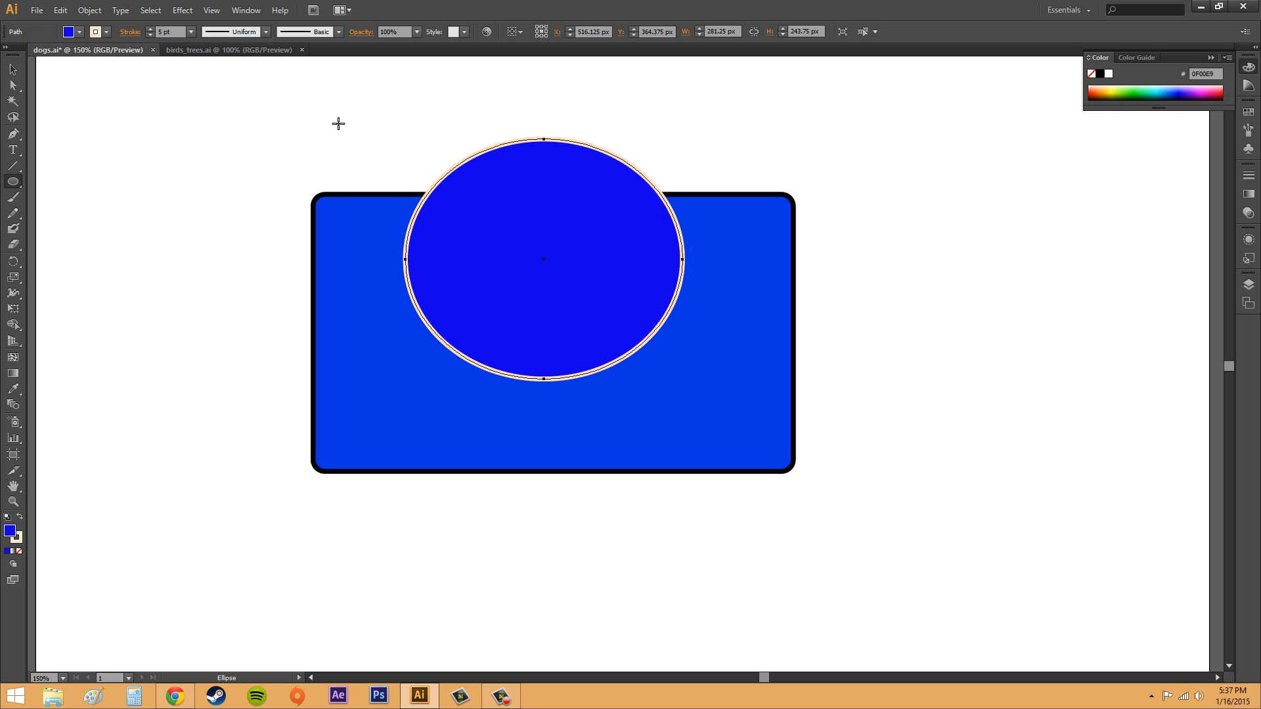
{"action": "left_click", "coordinate": [13, 70]}
{"action": "left_click", "coordinate": [184, 162]}
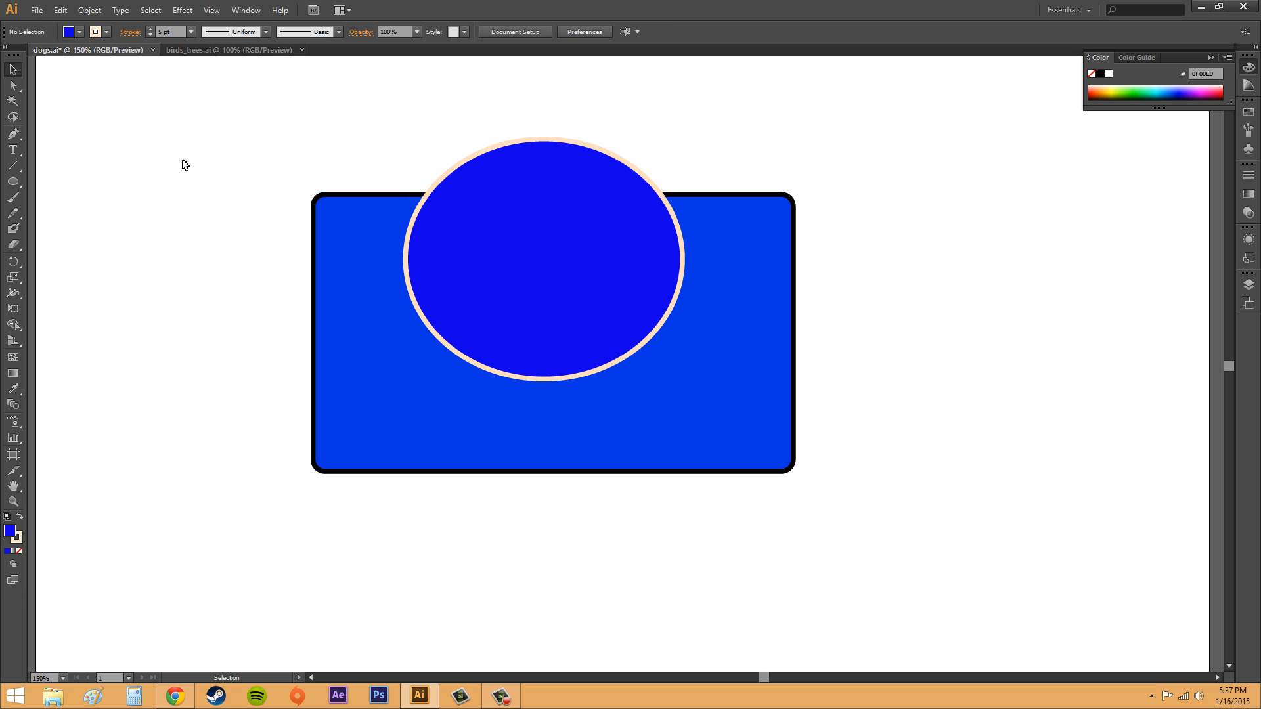
- Switch the drawing mode to Draw Behind and pick the Star tool
{"action": "left_click", "coordinate": [15, 565]}
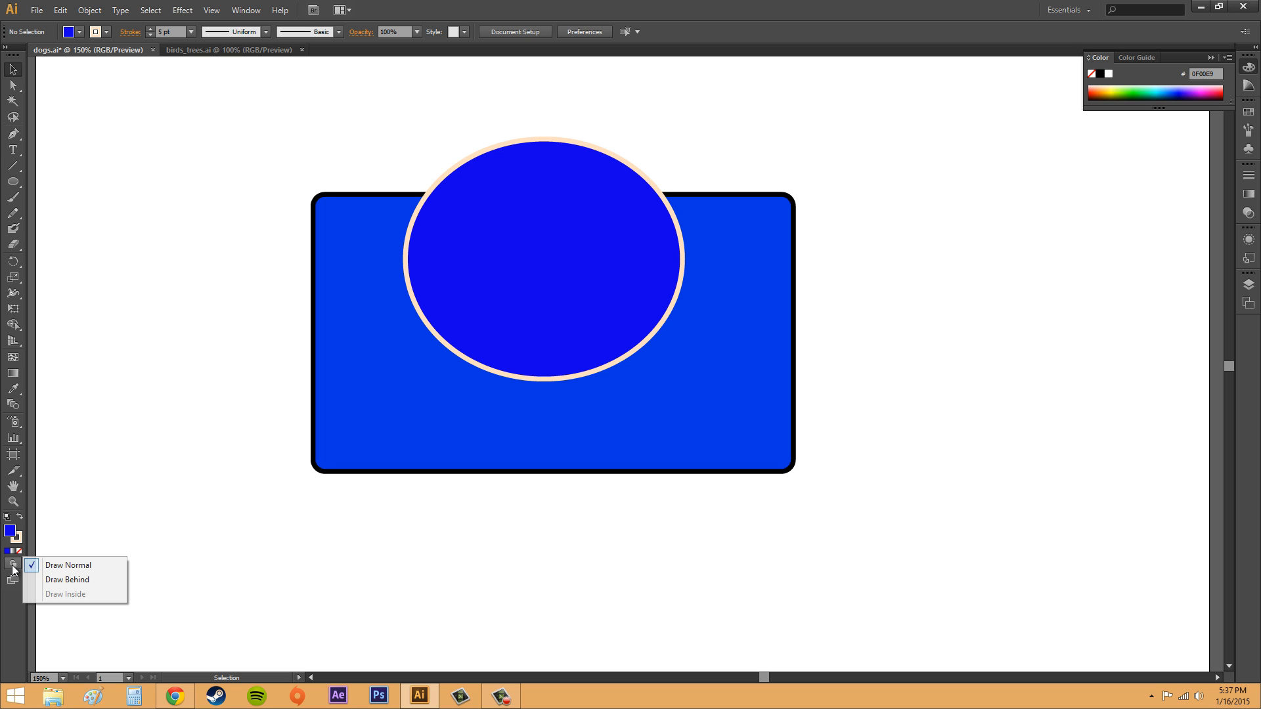
{"action": "left_click", "coordinate": [62, 580]}
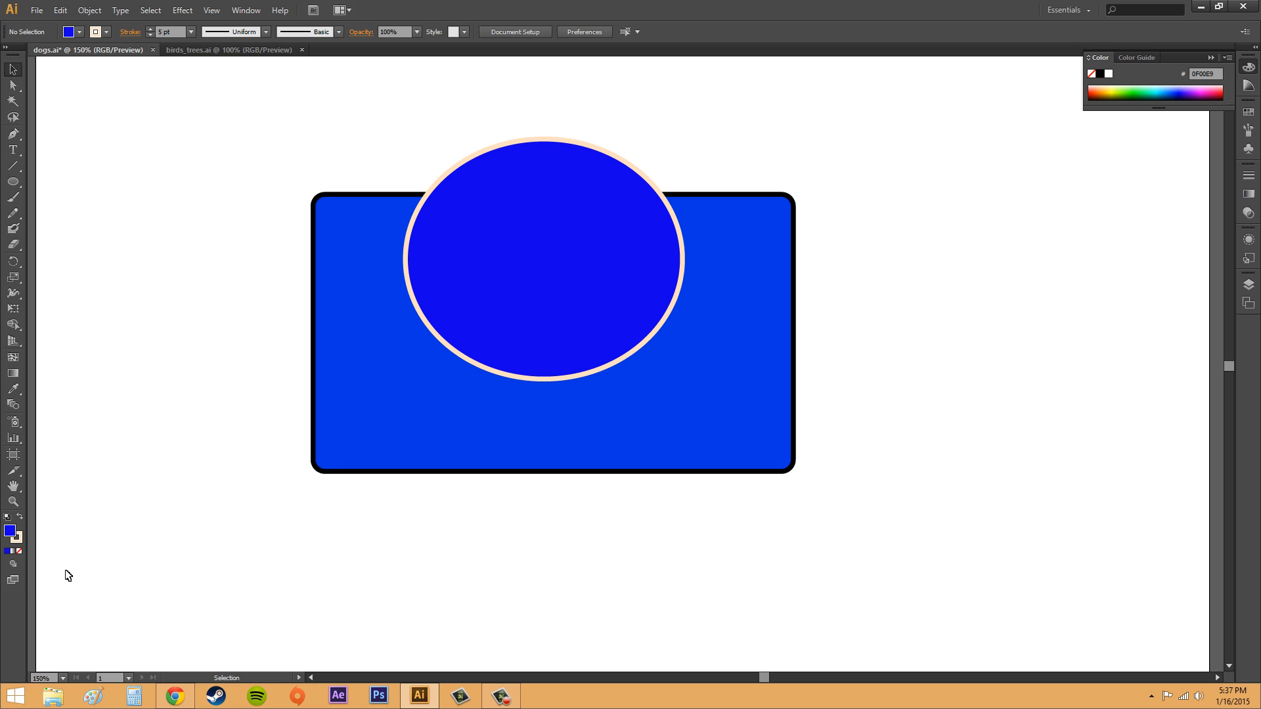
{"action": "left_click", "coordinate": [14, 183]}
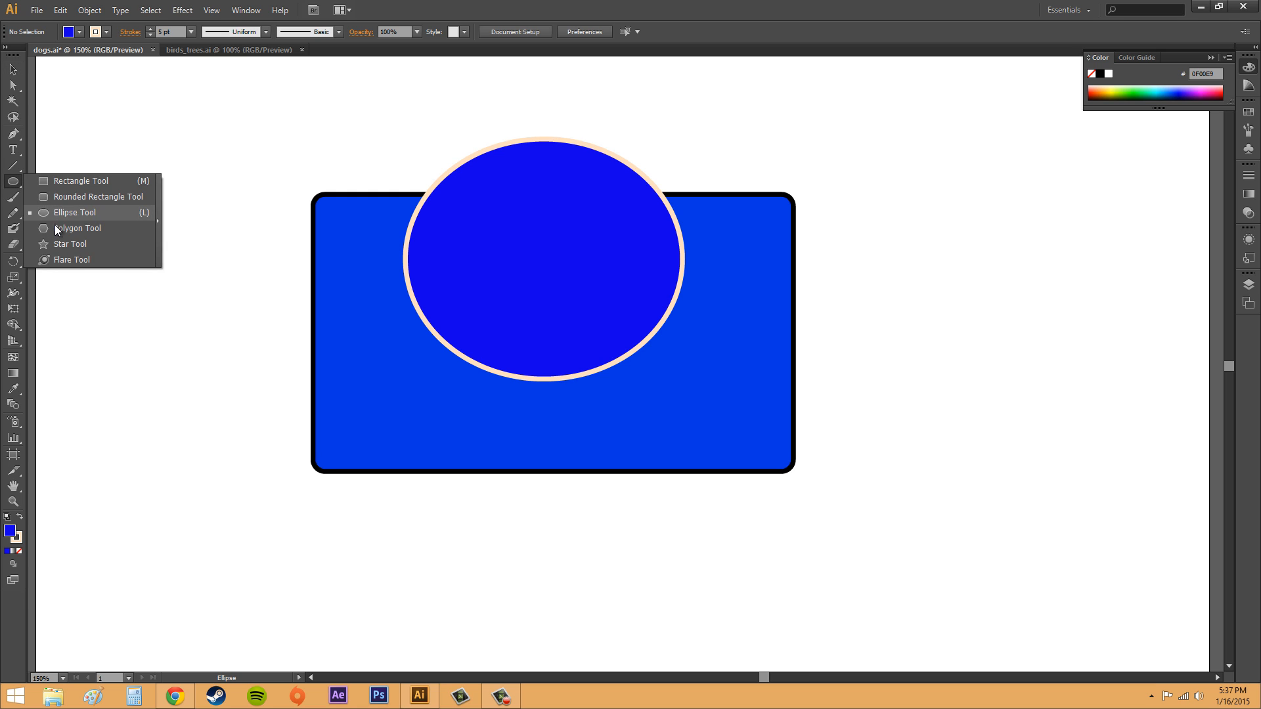
{"action": "left_click", "coordinate": [68, 243]}
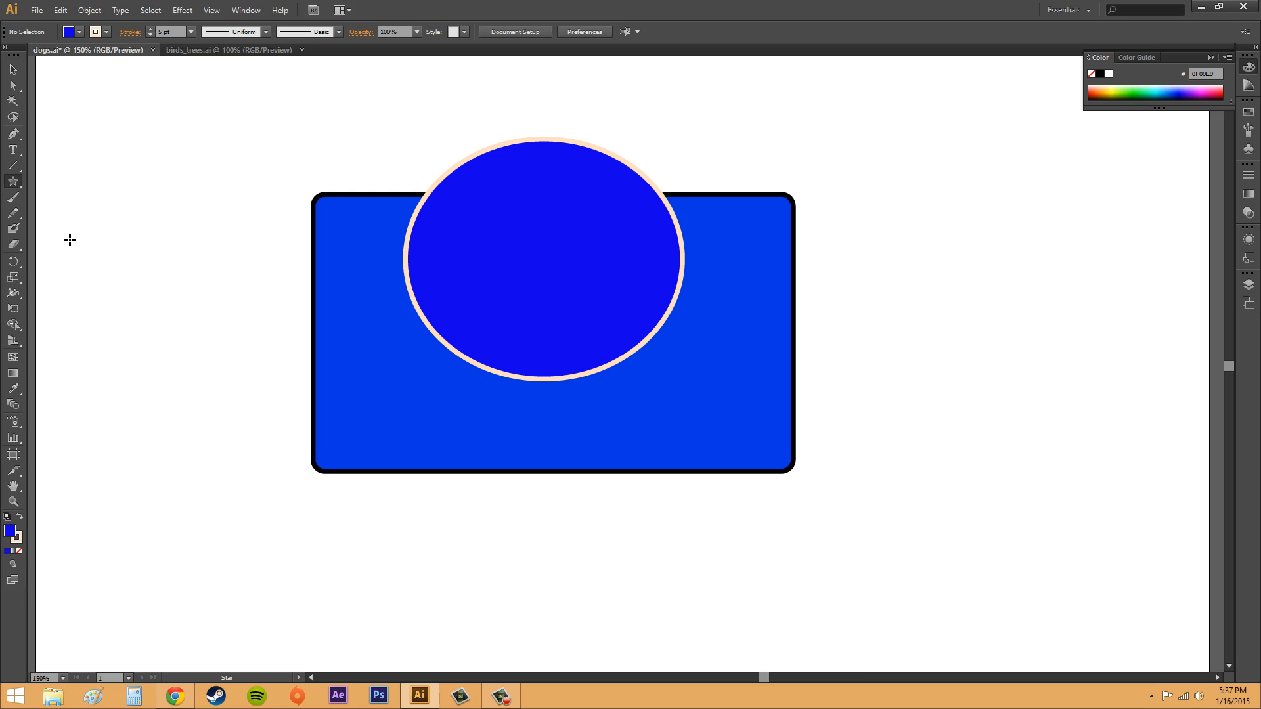
- Set the fill colour to olive (7F7B00) and draw a small star about 147 by 143 px at the upper left
{"action": "left_click", "coordinate": [1116, 88]}
{"action": "left_click_drag", "start_coordinate": [1134, 88], "coordinate": [1114, 90]}
{"action": "left_click_drag", "start_coordinate": [220, 120], "coordinate": [295, 139]}
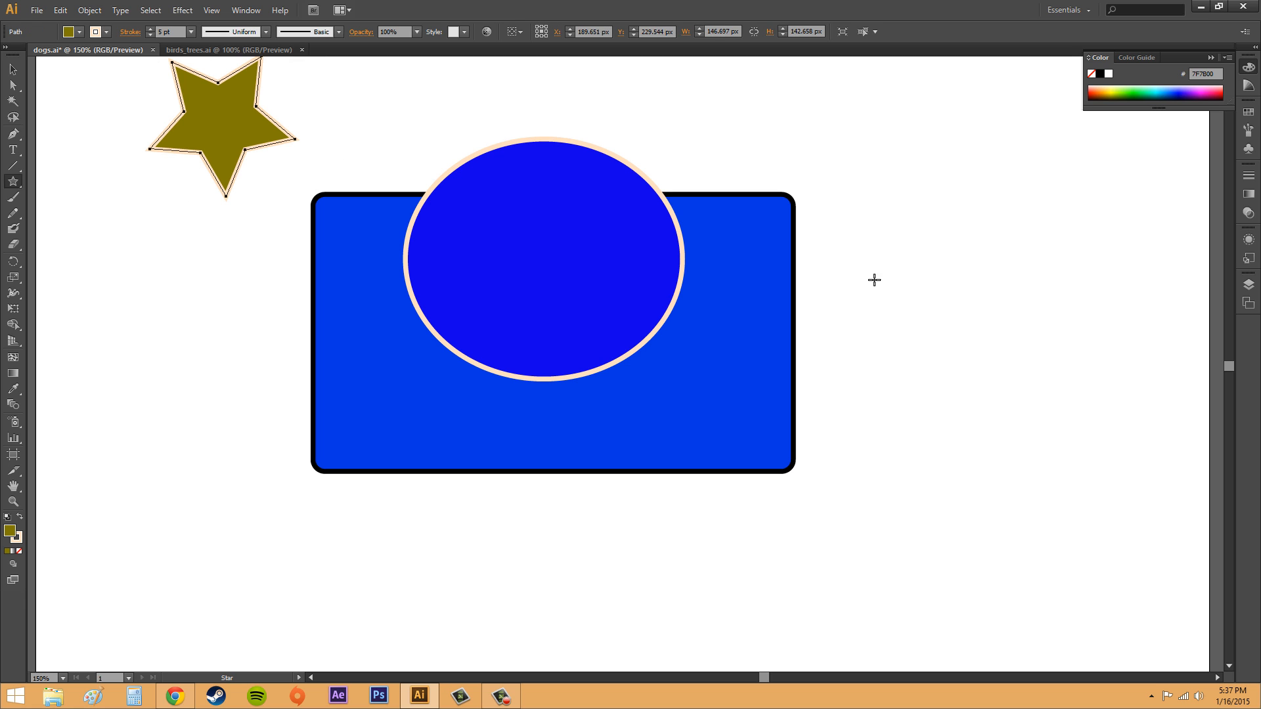
- Draw a large star about 371 by 385 px behind the rectangle on the right and deselect it
{"action": "left_click_drag", "start_coordinate": [848, 269], "coordinate": [676, 376]}
{"action": "left_click", "coordinate": [8, 67]}
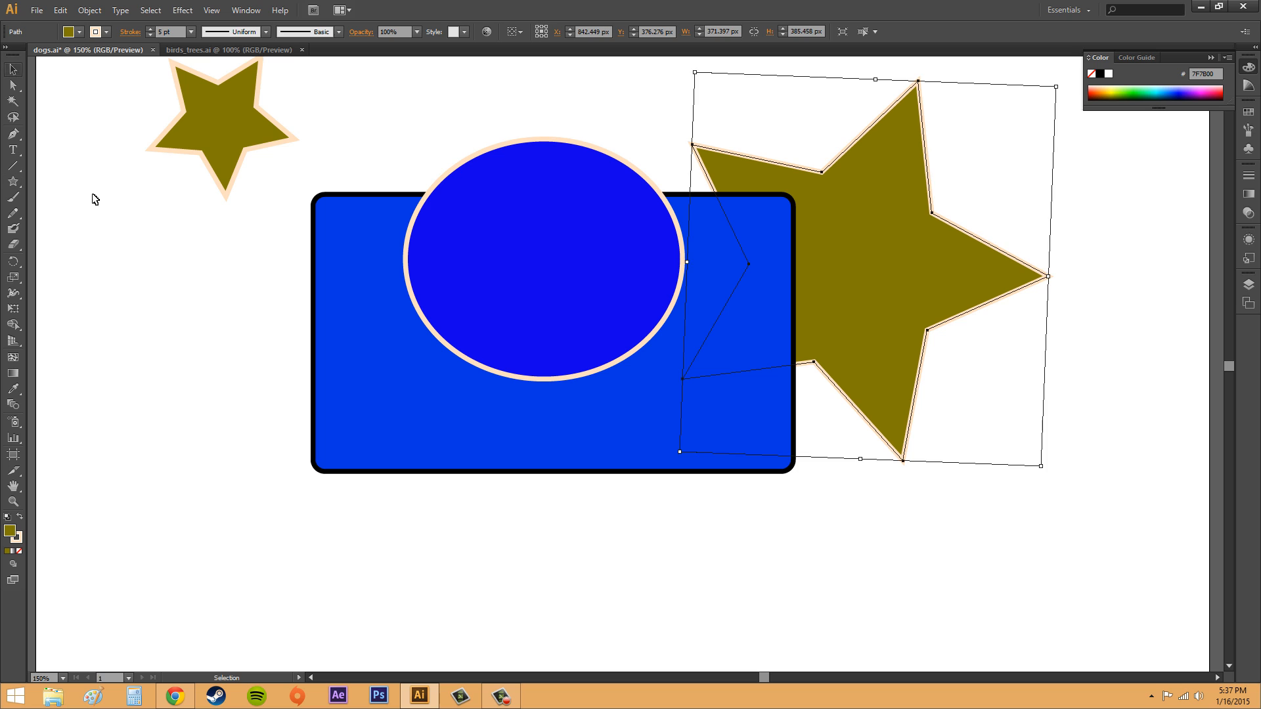
{"action": "left_click", "coordinate": [187, 282]}
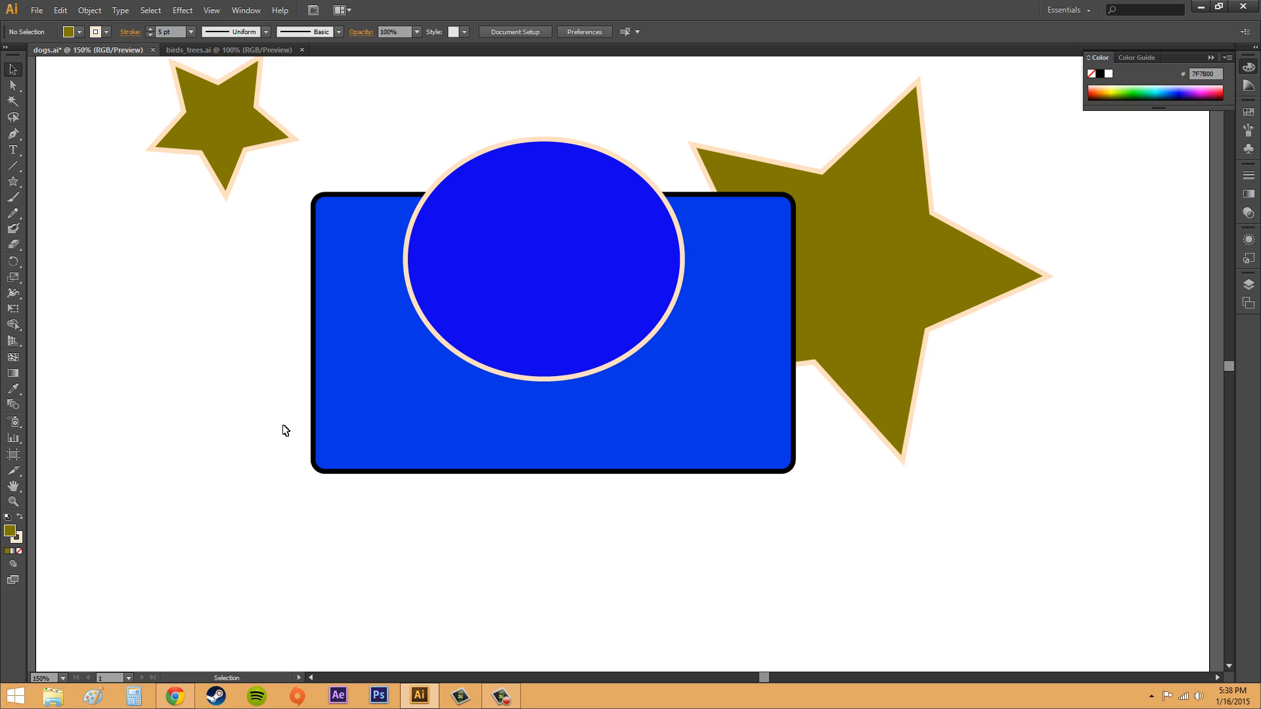
- Move the small star down so it sits behind the rectangle's upper-left corner
{"action": "left_click", "coordinate": [217, 91]}
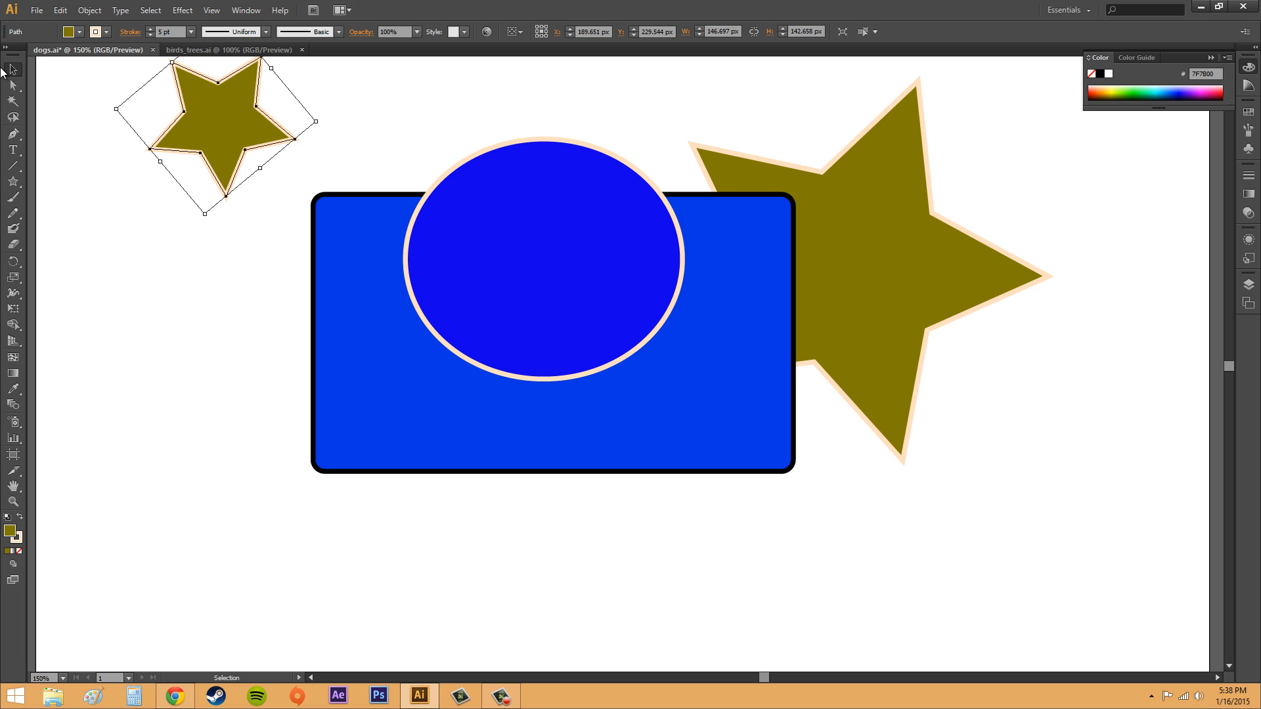
{"action": "left_click_drag", "start_coordinate": [224, 134], "coordinate": [294, 260]}
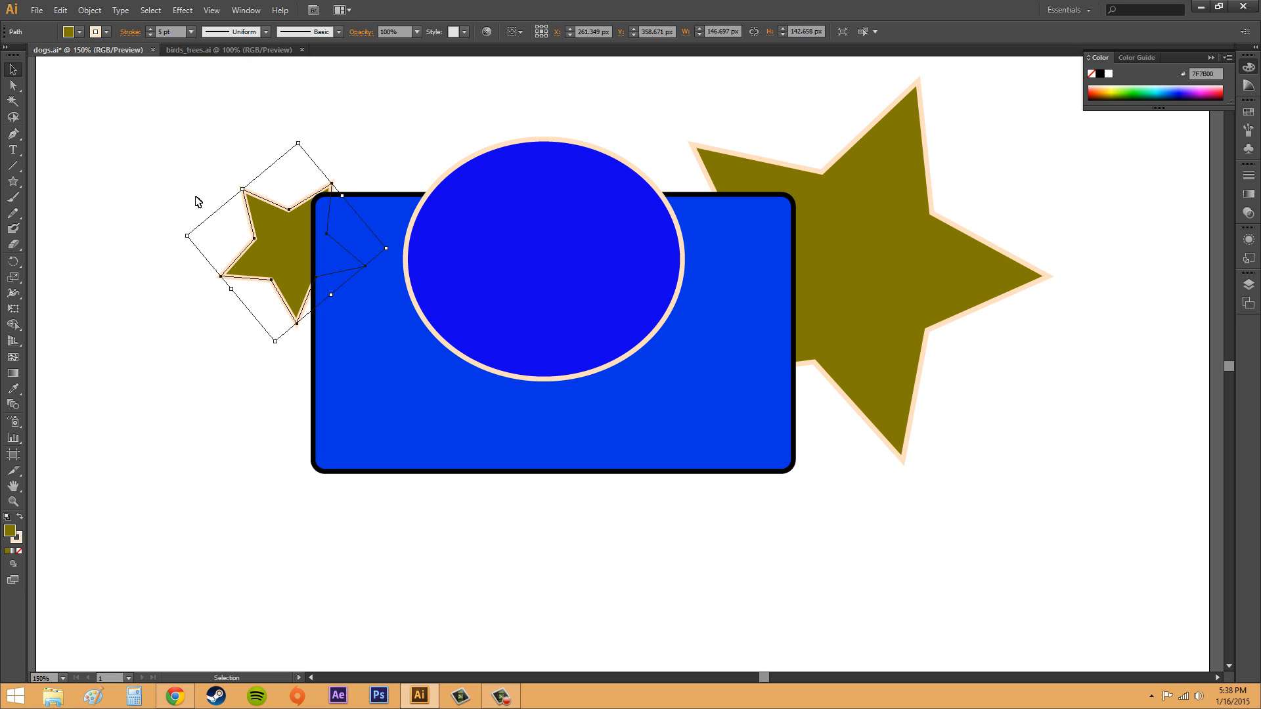
{"action": "left_click", "coordinate": [150, 144]}
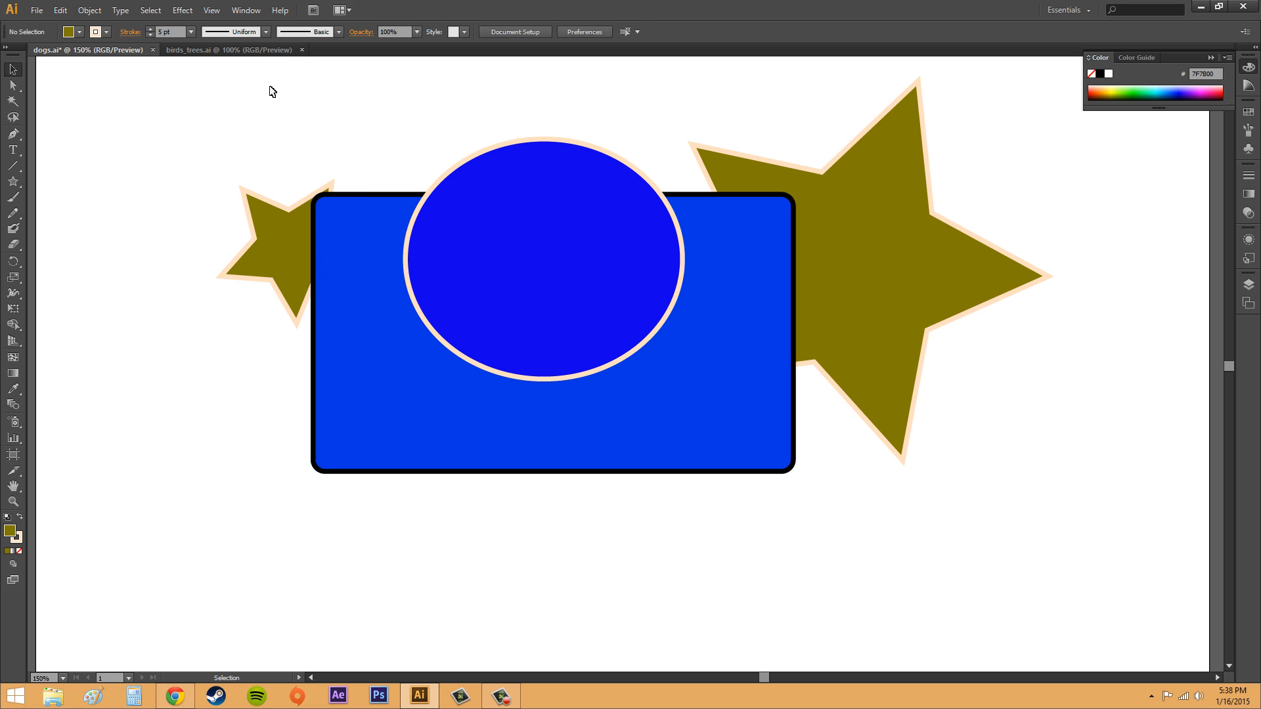
- Switch to the birds_trees document to examine its artwork, then return to the dogs document
{"action": "left_click", "coordinate": [186, 51]}
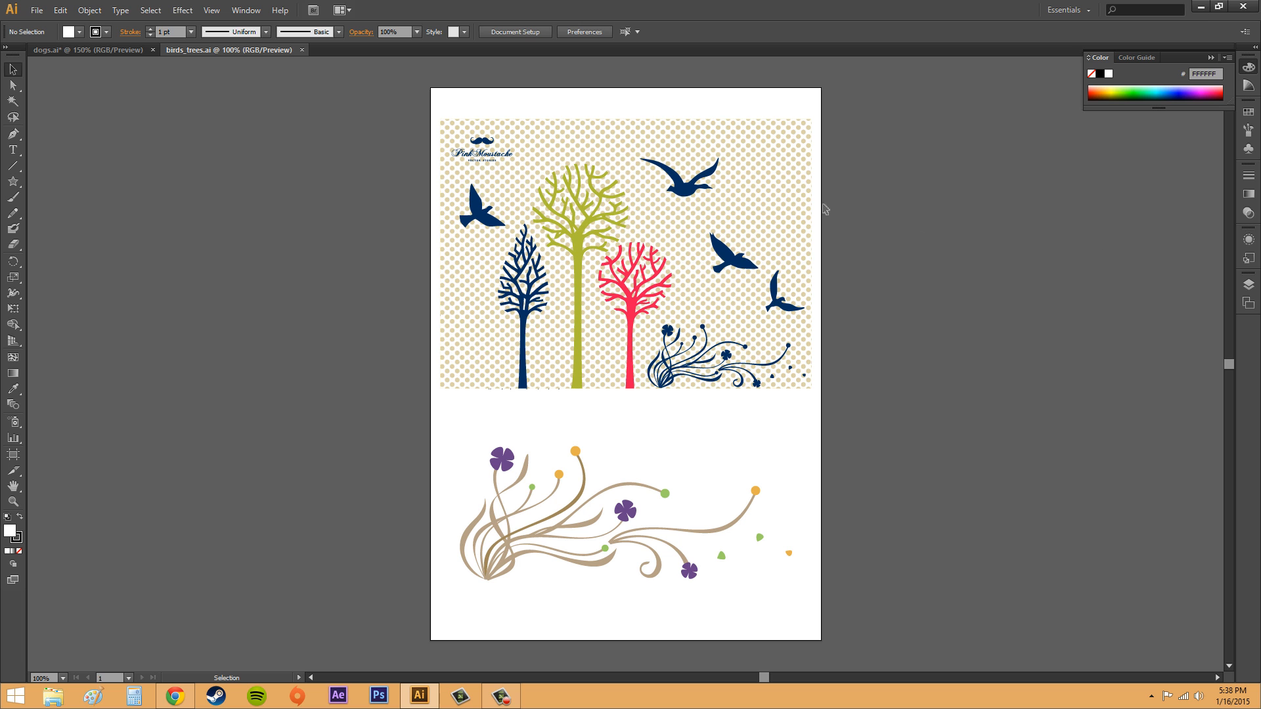
{"action": "left_click", "coordinate": [798, 202]}
{"action": "left_click", "coordinate": [967, 224]}
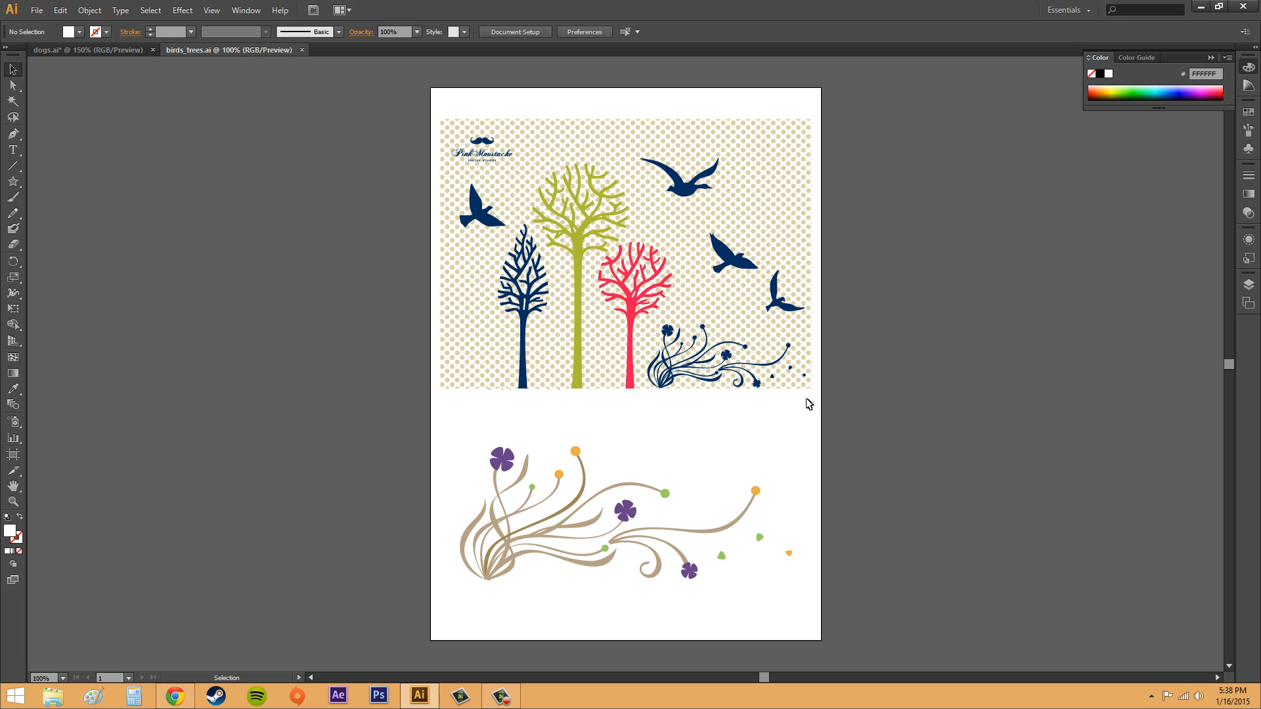
{"action": "left_click", "coordinate": [722, 556]}
{"action": "left_click", "coordinate": [825, 570]}
{"action": "left_click", "coordinate": [92, 50]}
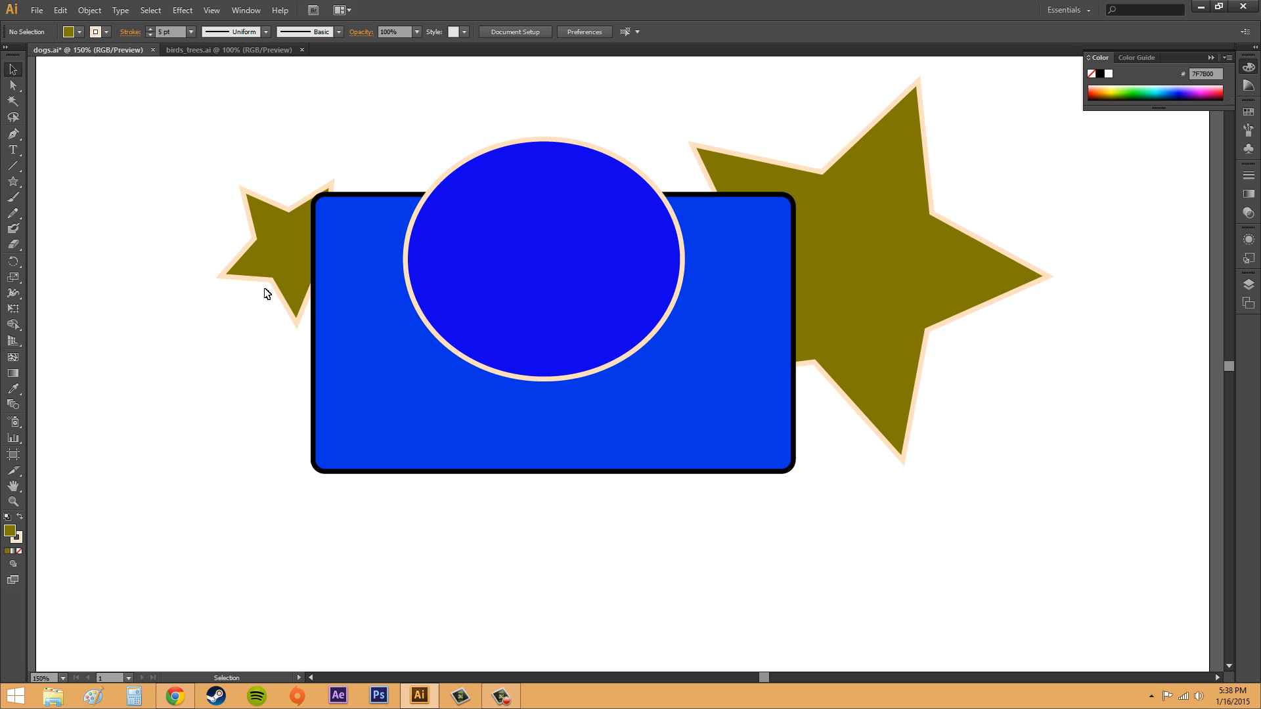
- Move the small star slightly up behind the rectangle's corner and deselect it
{"action": "left_click_drag", "start_coordinate": [271, 252], "coordinate": [258, 212]}
{"action": "left_click", "coordinate": [181, 194]}
{"action": "left_click", "coordinate": [169, 217]}
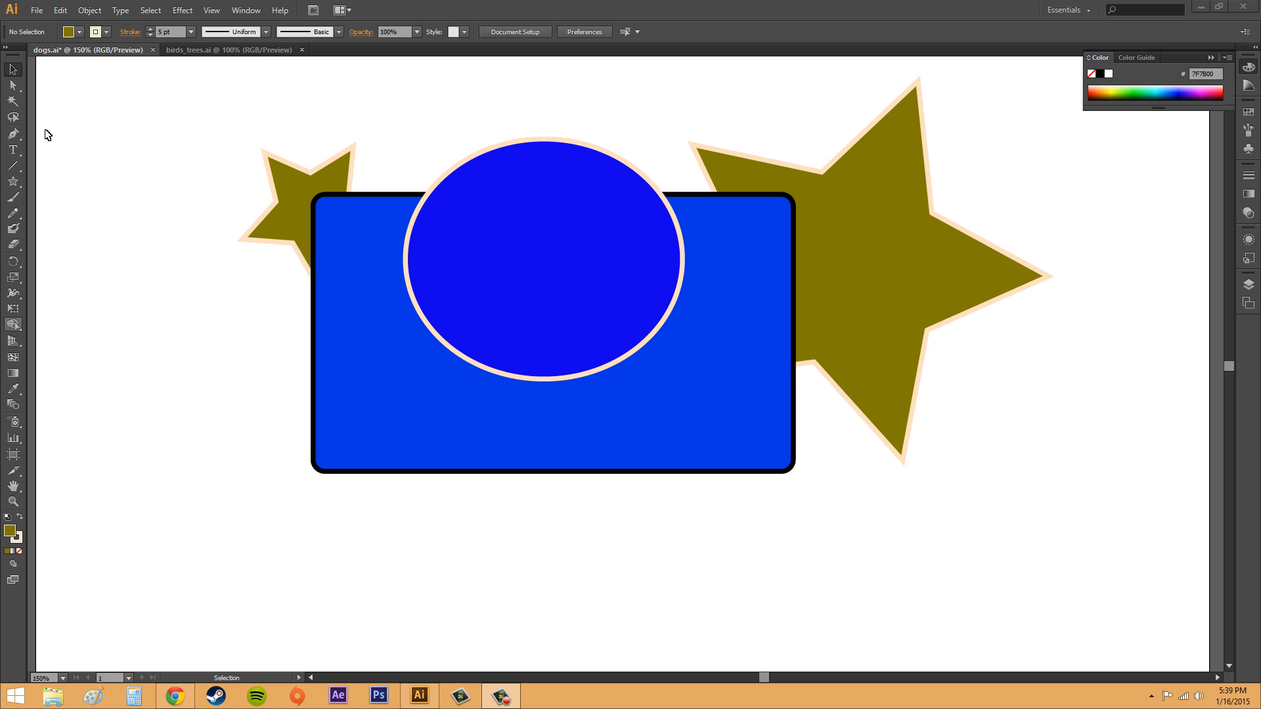
- Move the ellipse to the lower right of the canvas, away from the rectangle
{"action": "left_click", "coordinate": [586, 221]}
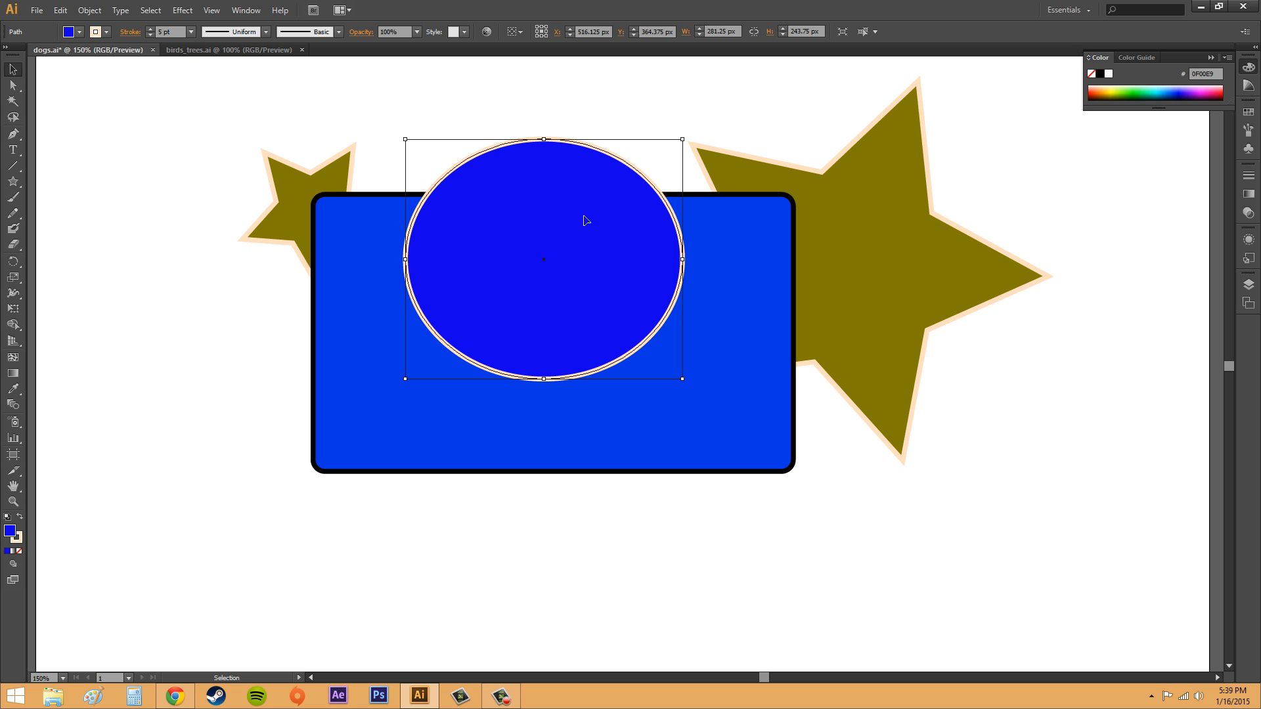
{"action": "left_click_drag", "start_coordinate": [586, 220], "coordinate": [1085, 479]}
- Select the rounded rectangle, switch the drawing mode to Draw Inside, and change its fill to pink
{"action": "left_click", "coordinate": [560, 318]}
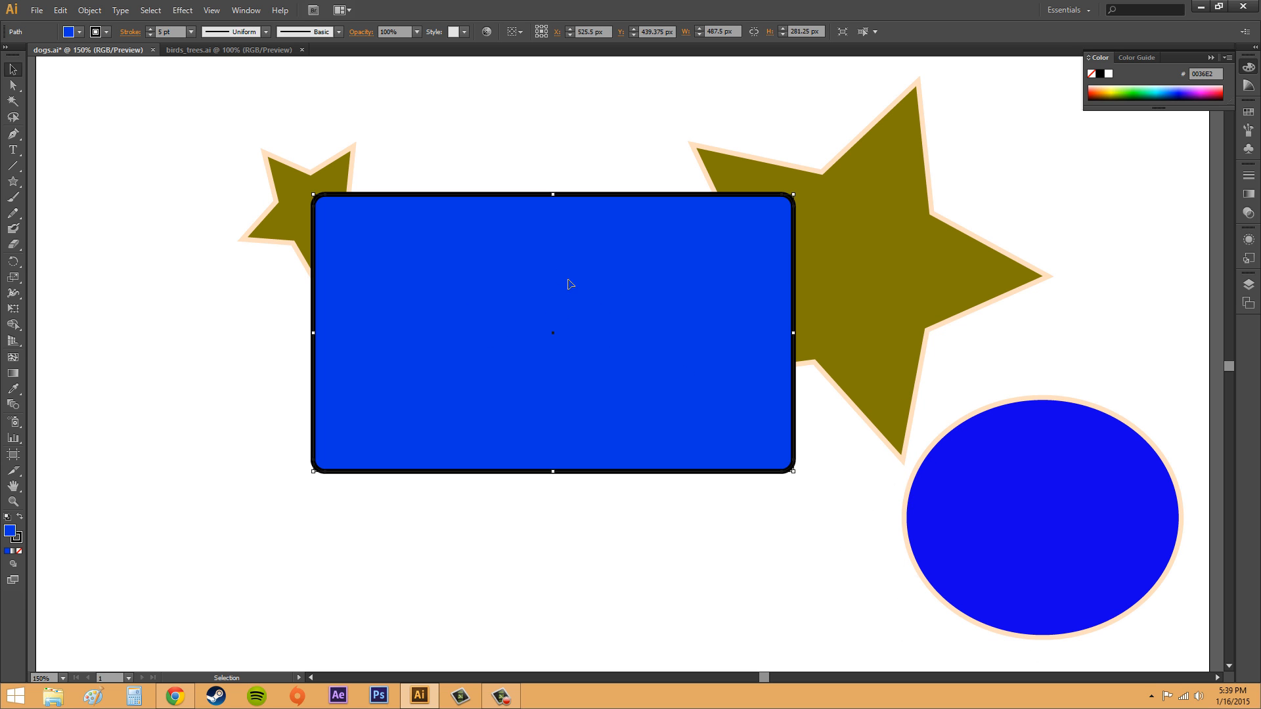
{"action": "left_click", "coordinate": [14, 566]}
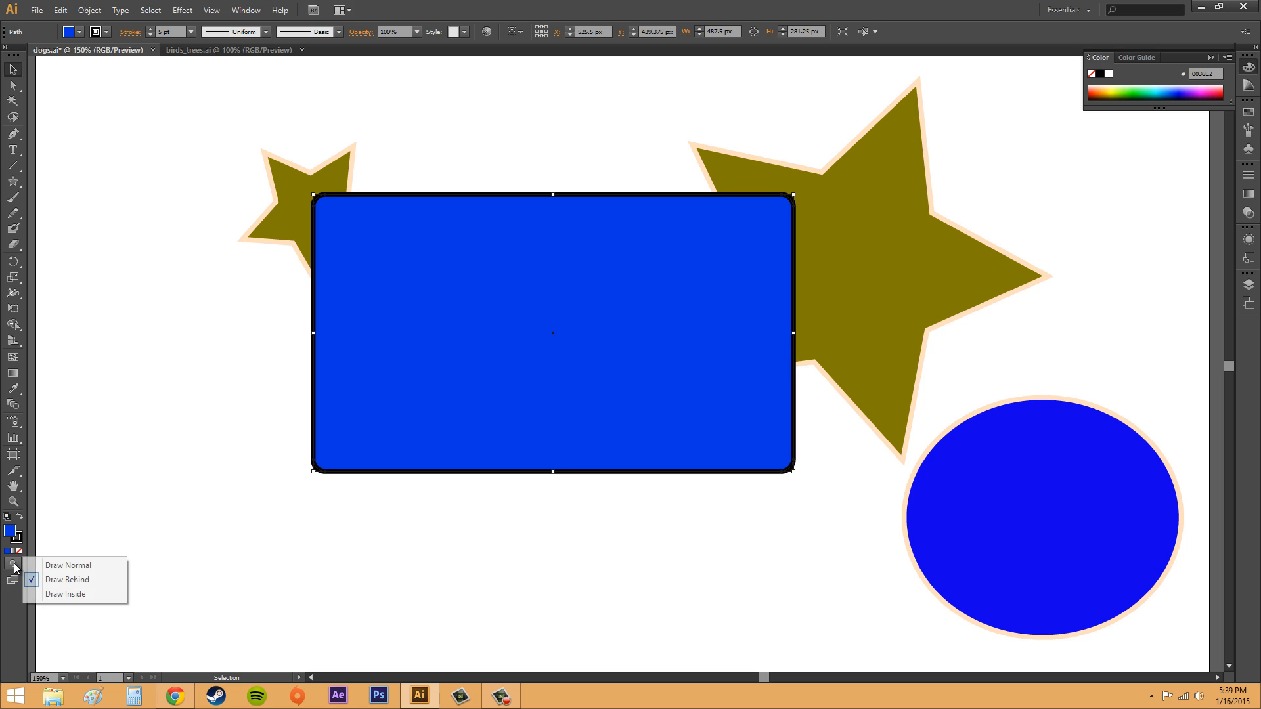
{"action": "left_click", "coordinate": [68, 595]}
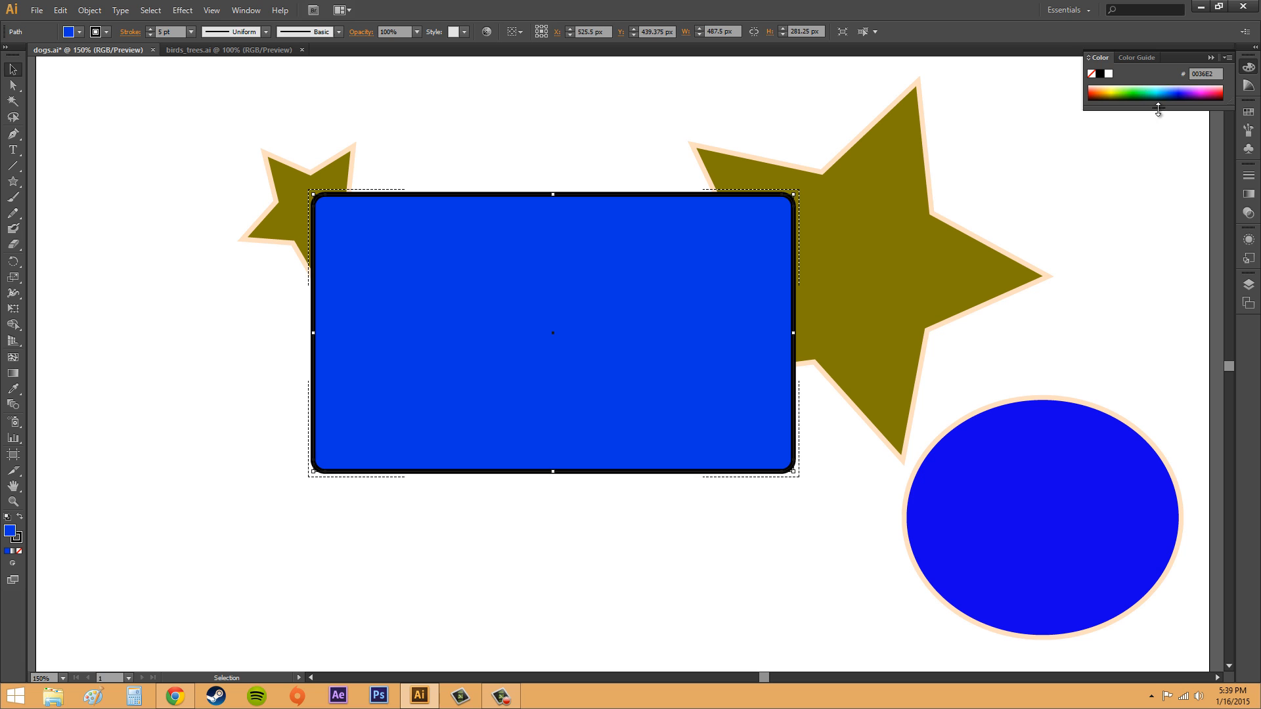
{"action": "left_click", "coordinate": [1210, 85]}
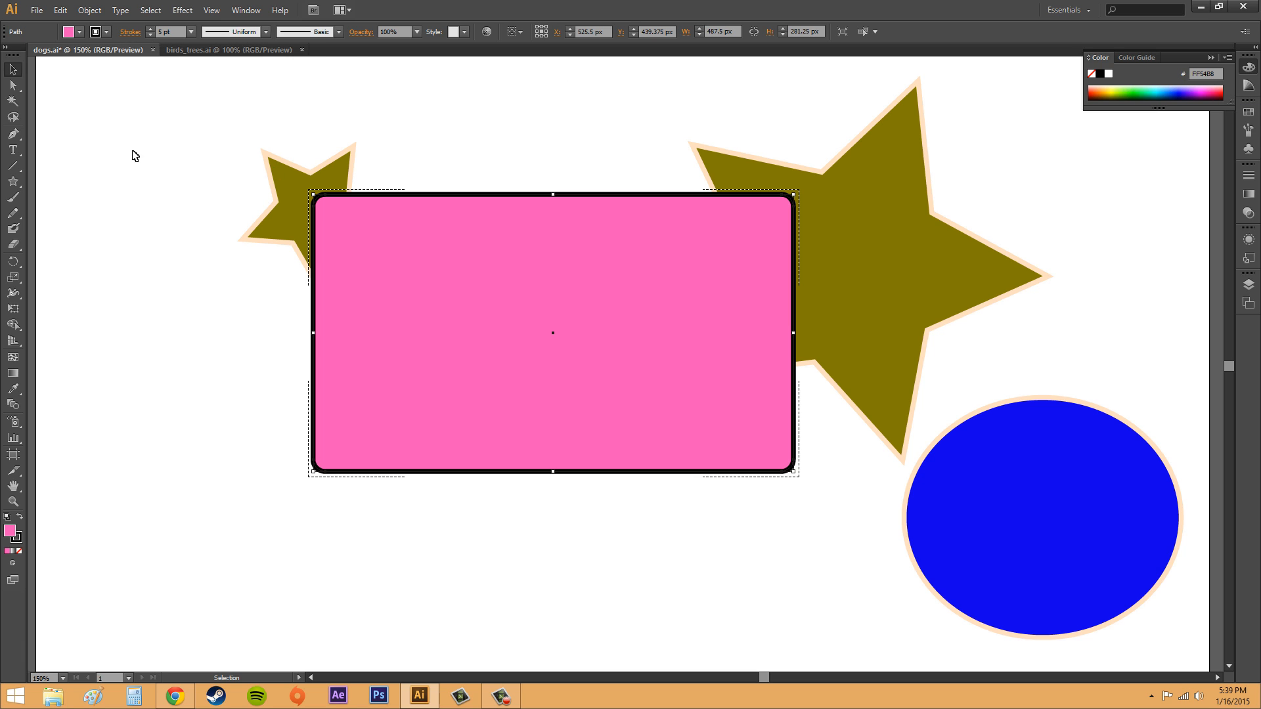
{"action": "left_click", "coordinate": [131, 501]}
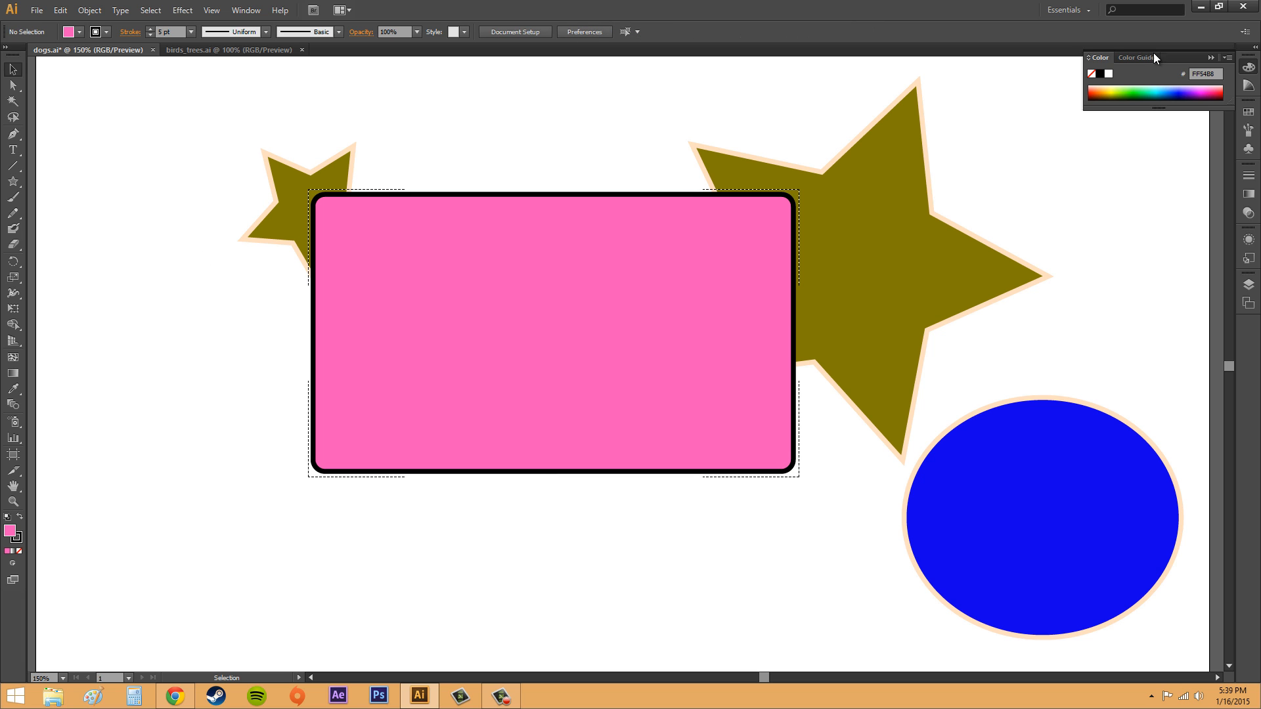
- Pick an orange fill colour from the colour spectrum while nothing is selected
{"action": "left_click", "coordinate": [1191, 87]}
{"action": "left_click", "coordinate": [1202, 88]}
{"action": "left_click_drag", "start_coordinate": [1098, 90], "coordinate": [1107, 92]}
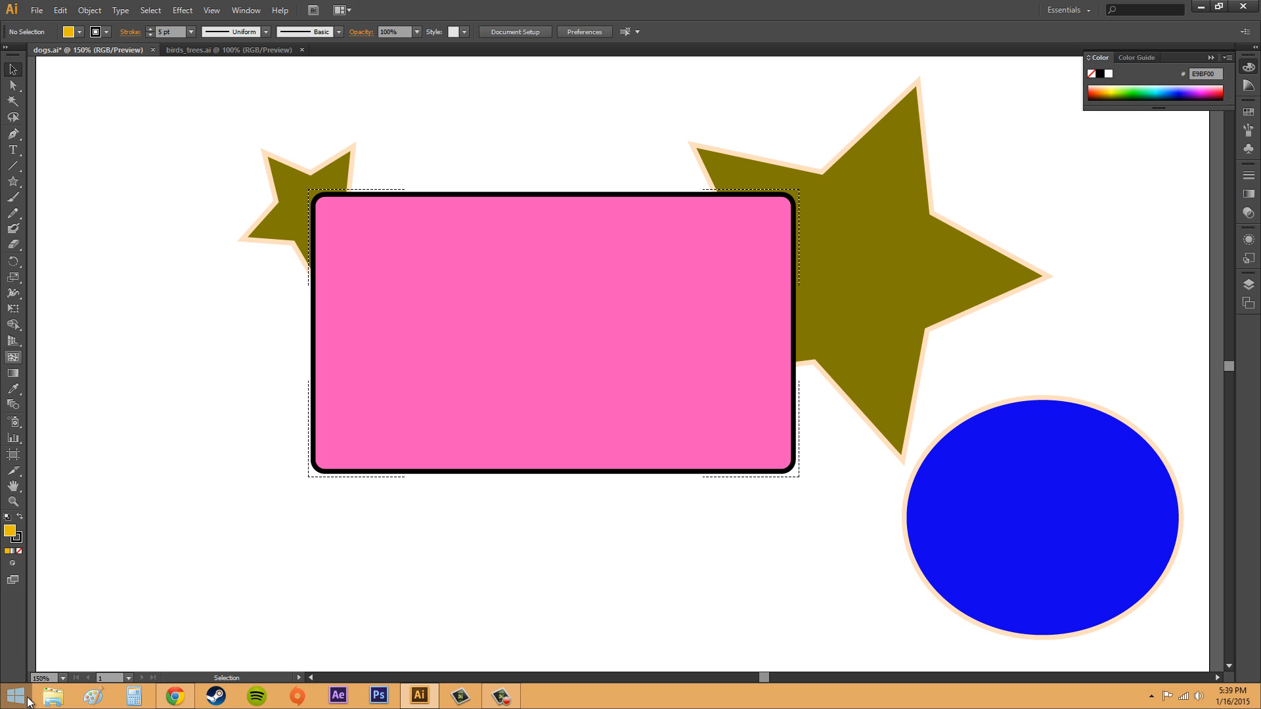
- Select the pink rounded rectangle and, in Draw Inside mode, draw a large ellipse clipped inside its lower half
{"action": "left_click", "coordinate": [349, 425]}
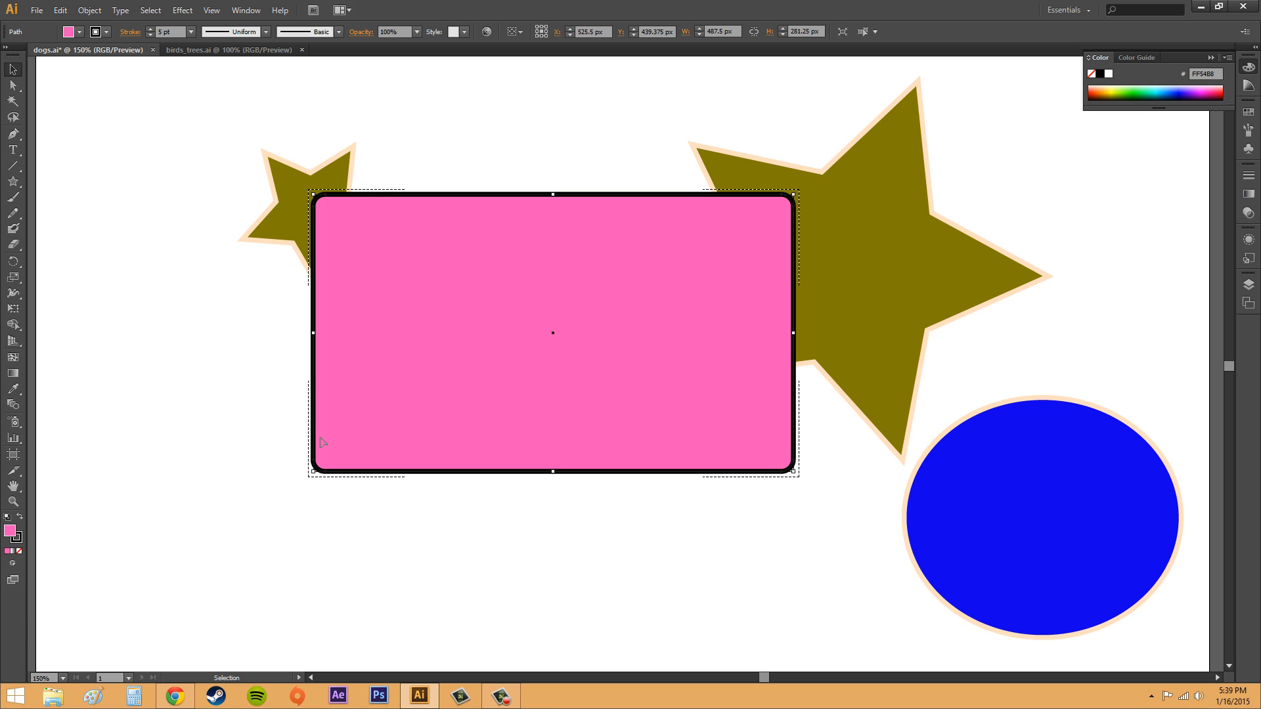
{"action": "left_click", "coordinate": [12, 564]}
{"action": "left_click", "coordinate": [65, 594]}
{"action": "left_click", "coordinate": [13, 181]}
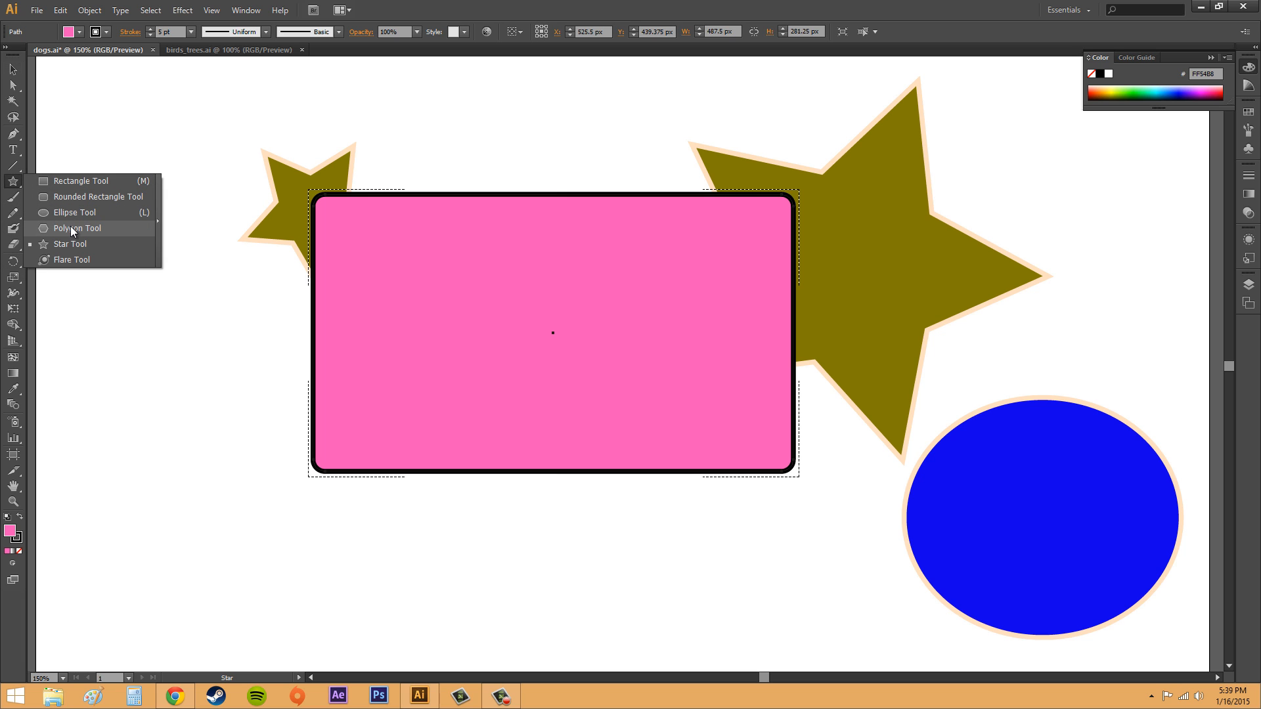
{"action": "left_click", "coordinate": [74, 213]}
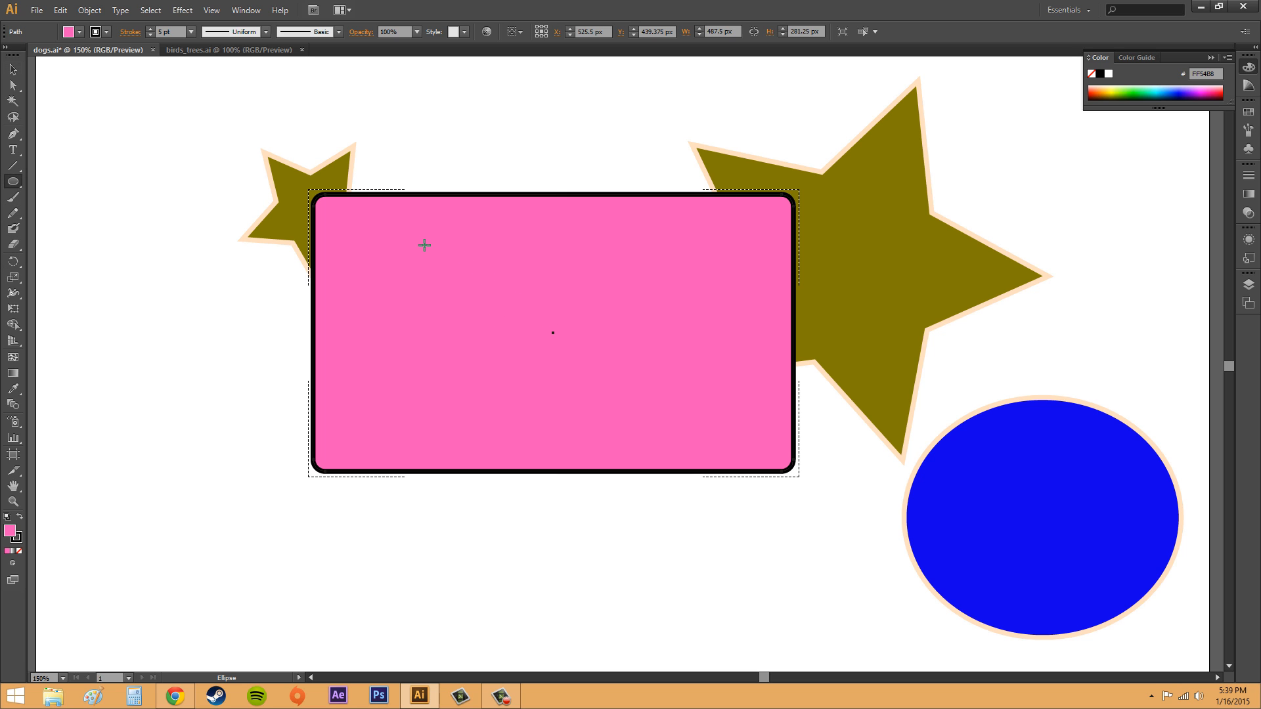
{"action": "mouse_move", "coordinate": [424, 245]}
{"action": "left_mouse_down"}
{"action": "mouse_move", "coordinate": [513, 293]}
{"action": "mouse_move", "coordinate": [780, 568]}
{"action": "left_mouse_up"}
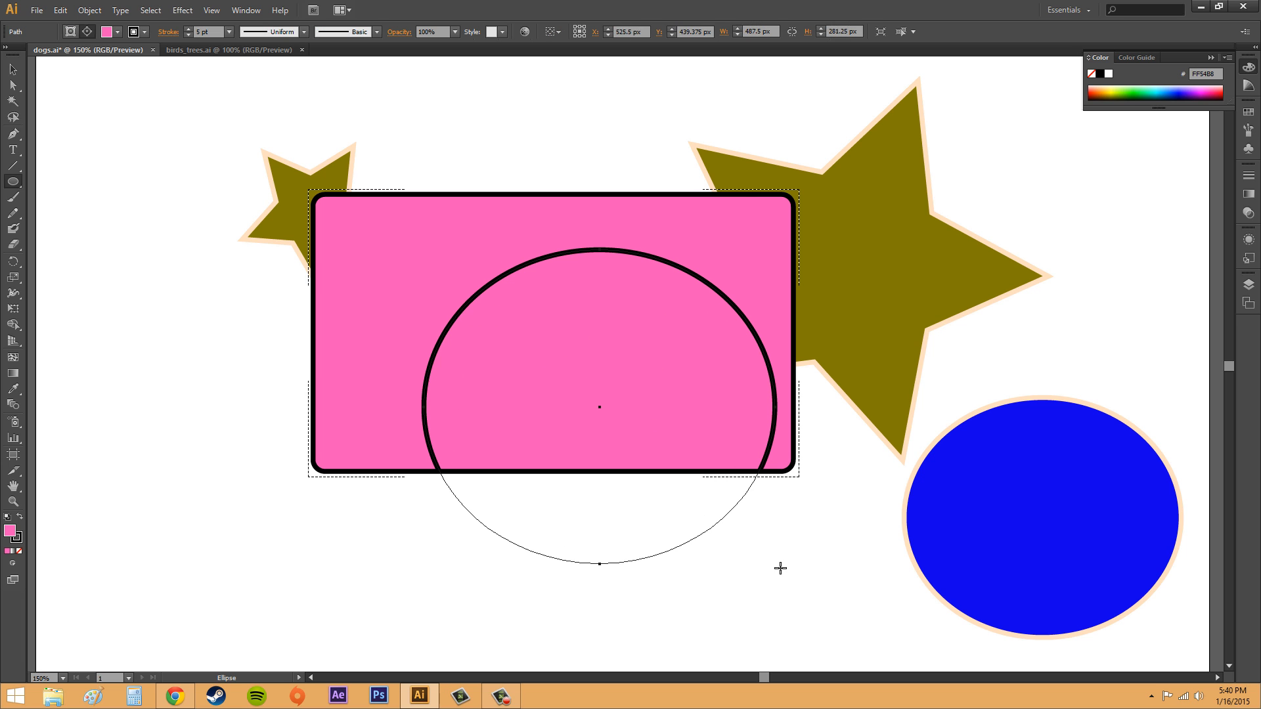
{"action": "left_click", "coordinate": [397, 501]}
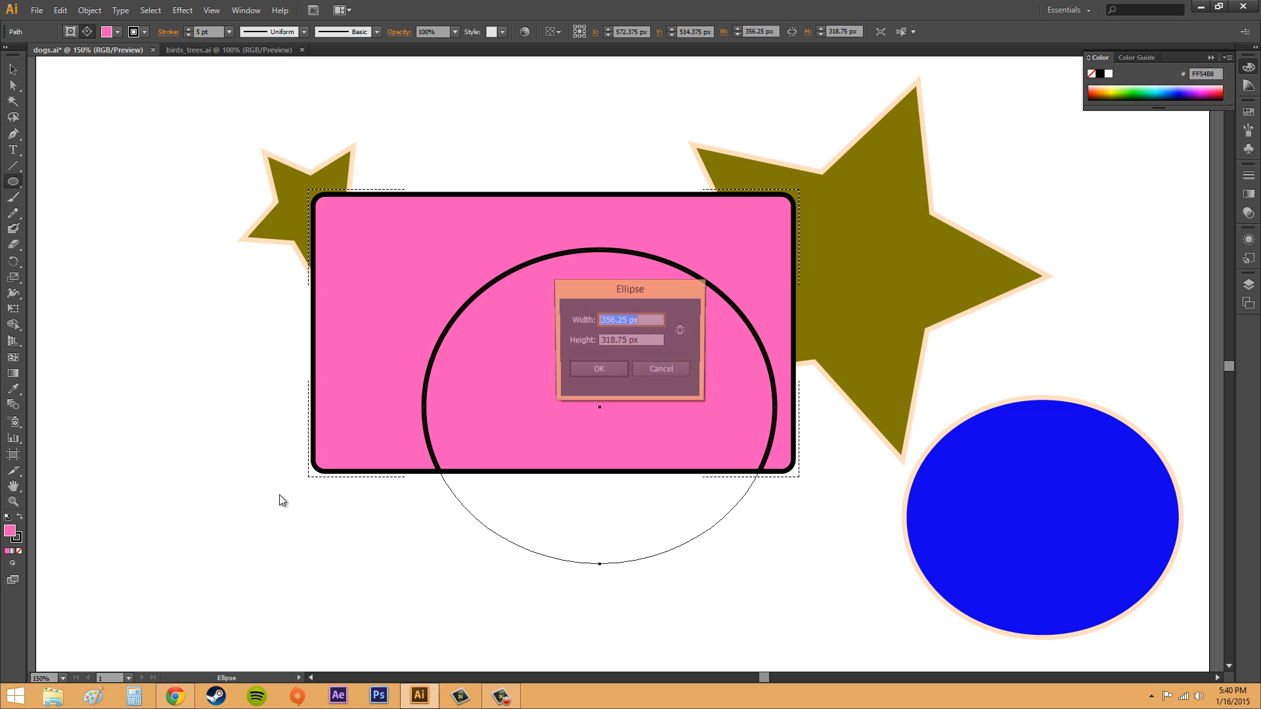
{"action": "left_click", "coordinate": [664, 371]}
{"action": "left_click", "coordinate": [13, 69]}
{"action": "left_click", "coordinate": [189, 330]}
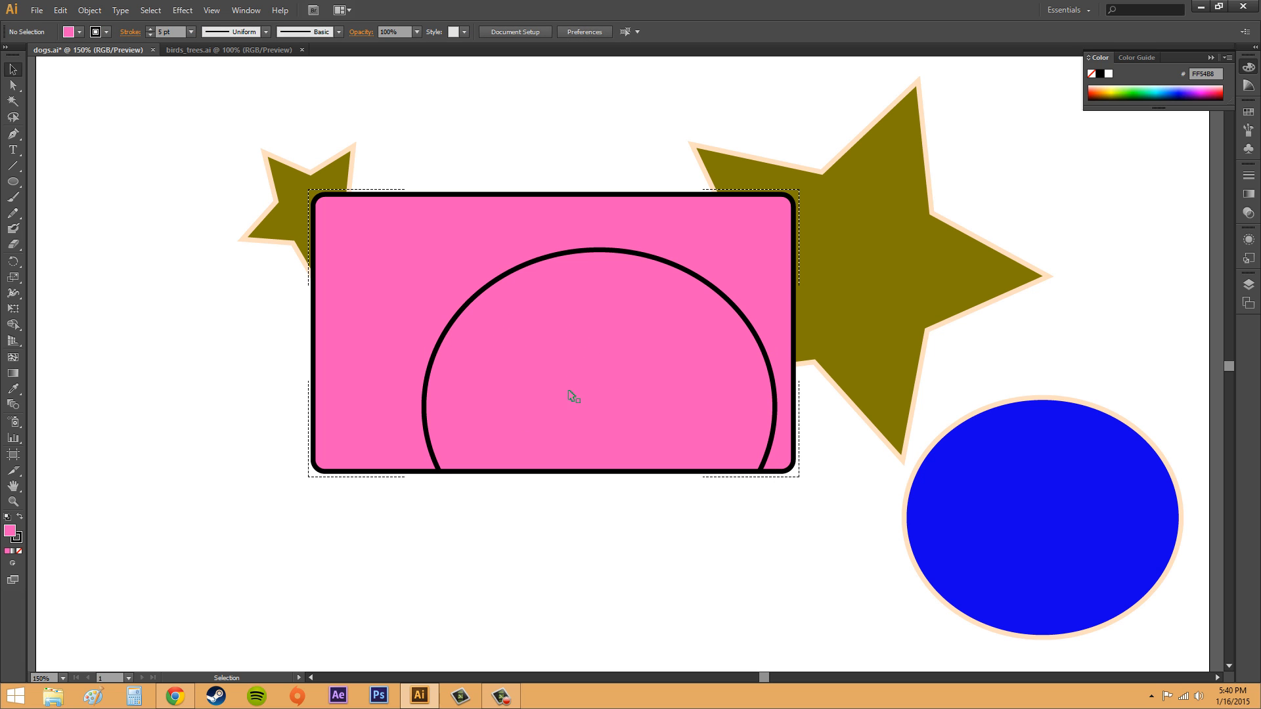
{"action": "left_click", "coordinate": [568, 358]}
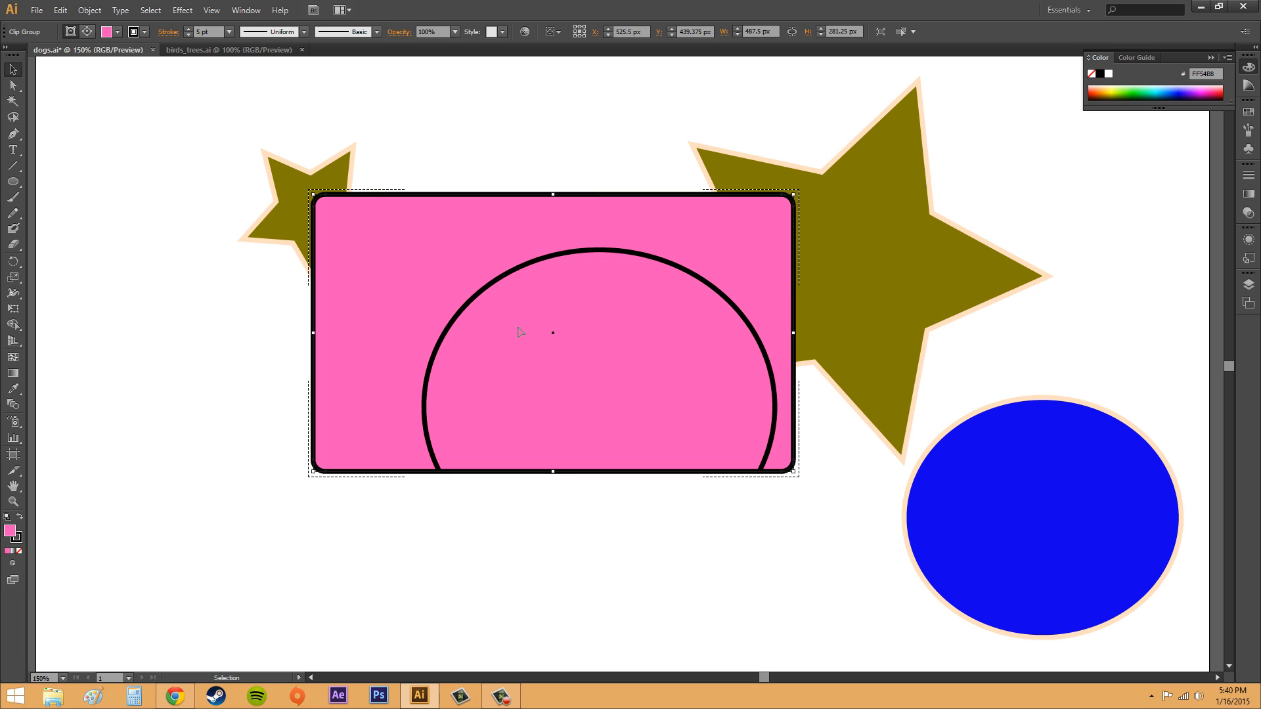
{"action": "left_click", "coordinate": [163, 386]}
{"action": "left_click", "coordinate": [577, 386]}
{"action": "left_click", "coordinate": [324, 510]}
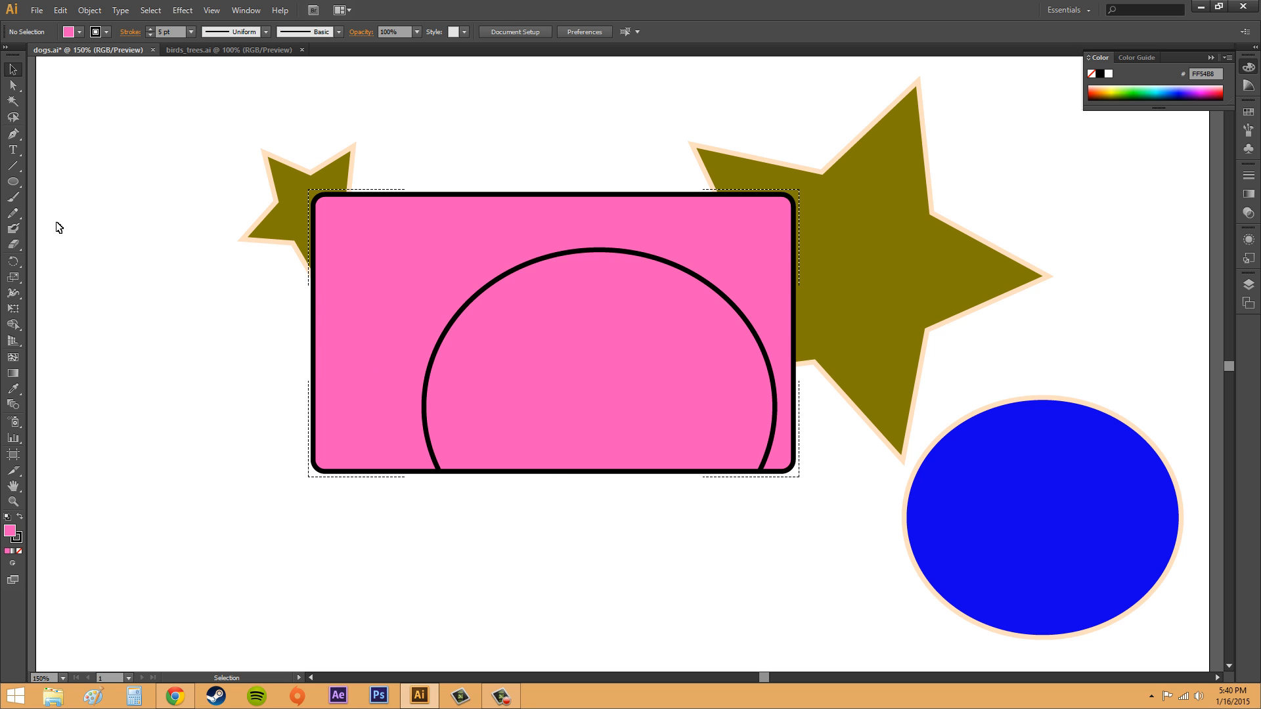
{"action": "left_click_drag", "start_coordinate": [13, 183], "coordinate": [60, 211]}
{"action": "left_click", "coordinate": [965, 494]}
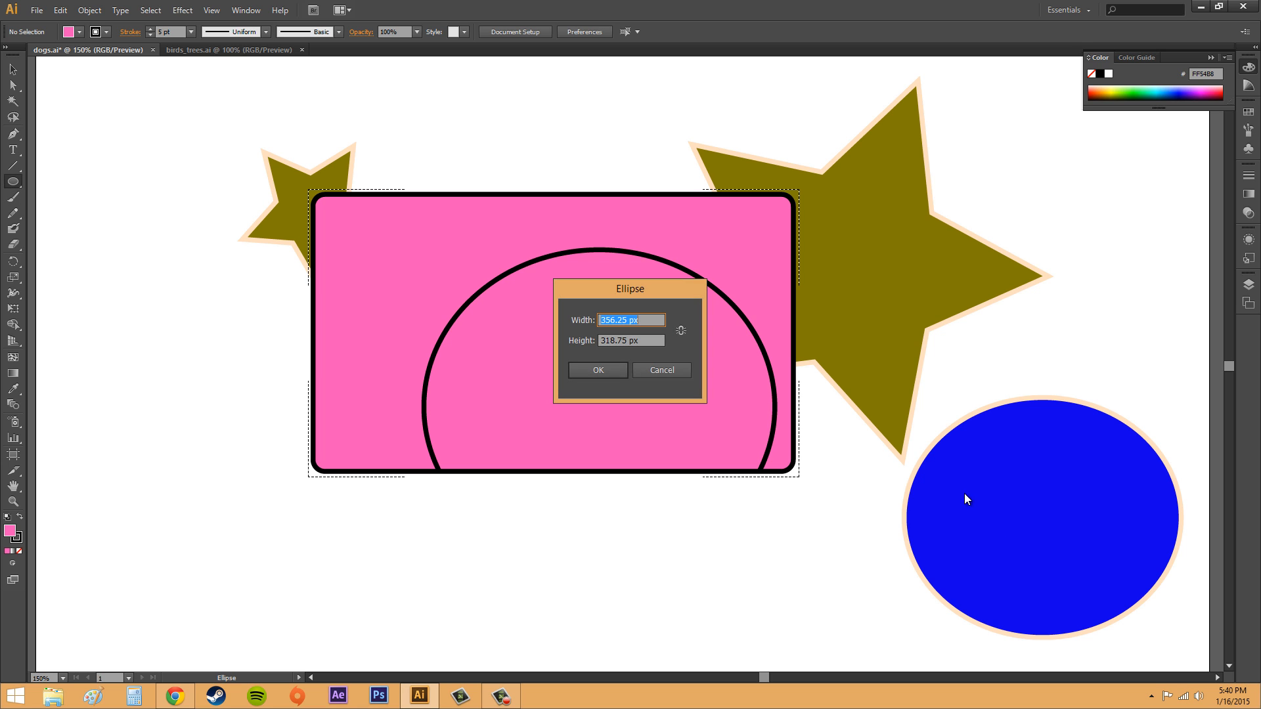
{"action": "left_click", "coordinate": [664, 369]}
{"action": "key", "text": "v"}
- Select the blue ellipse and draw a circle about 131 px wide inside it with the Ellipse tool
{"action": "left_click", "coordinate": [1071, 594]}
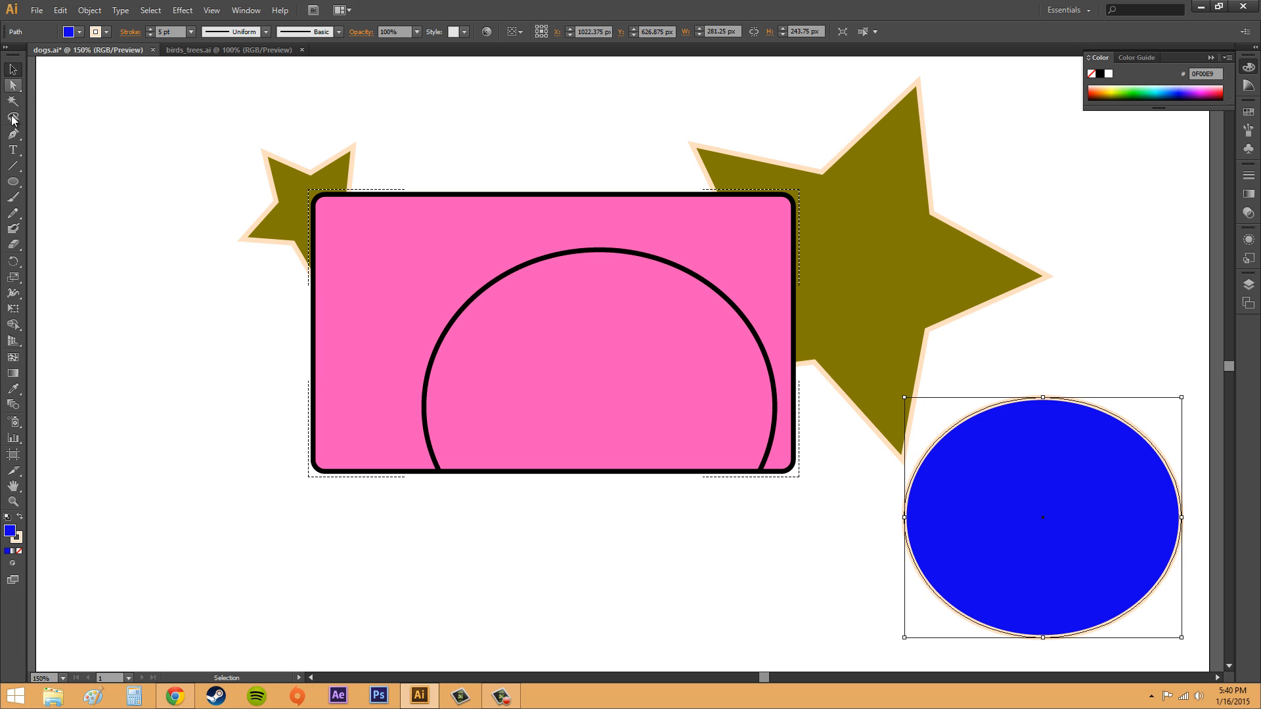
{"action": "left_click", "coordinate": [20, 183]}
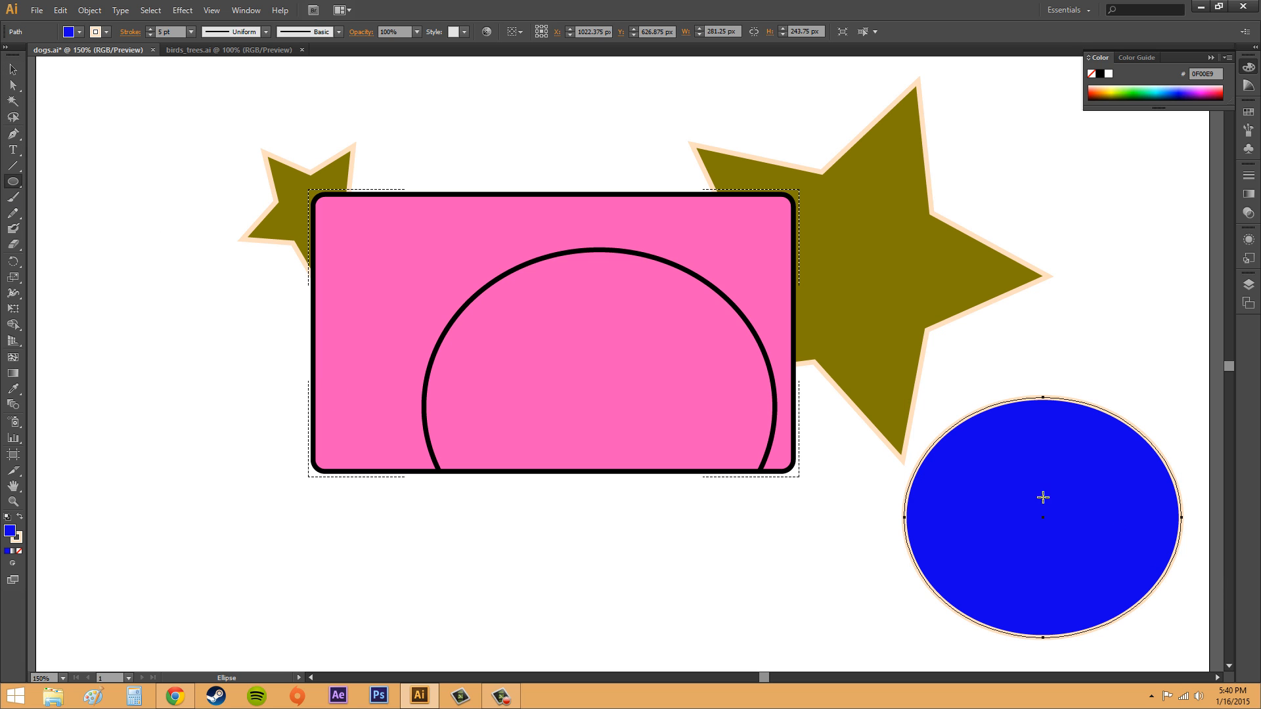
{"action": "left_click_drag", "start_coordinate": [979, 471], "coordinate": [1117, 605]}
{"action": "left_click", "coordinate": [1093, 359]}
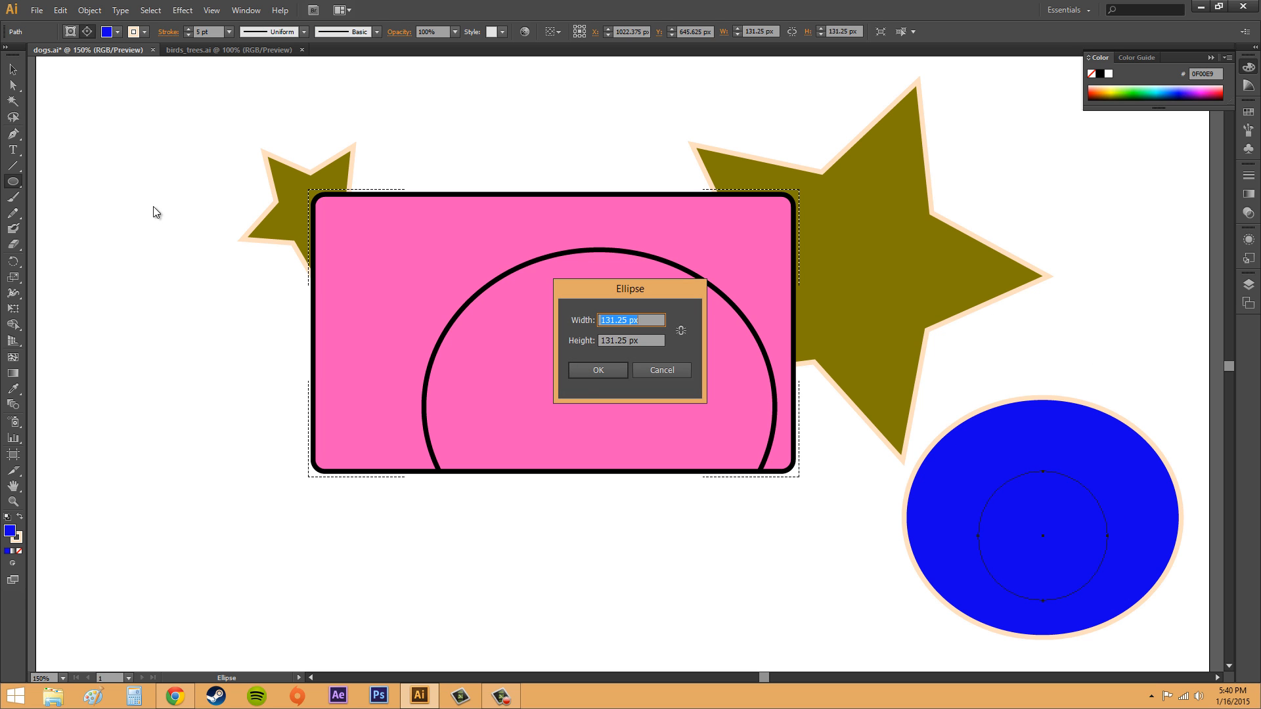
{"action": "left_click", "coordinate": [643, 369]}
{"action": "left_click", "coordinate": [13, 69]}
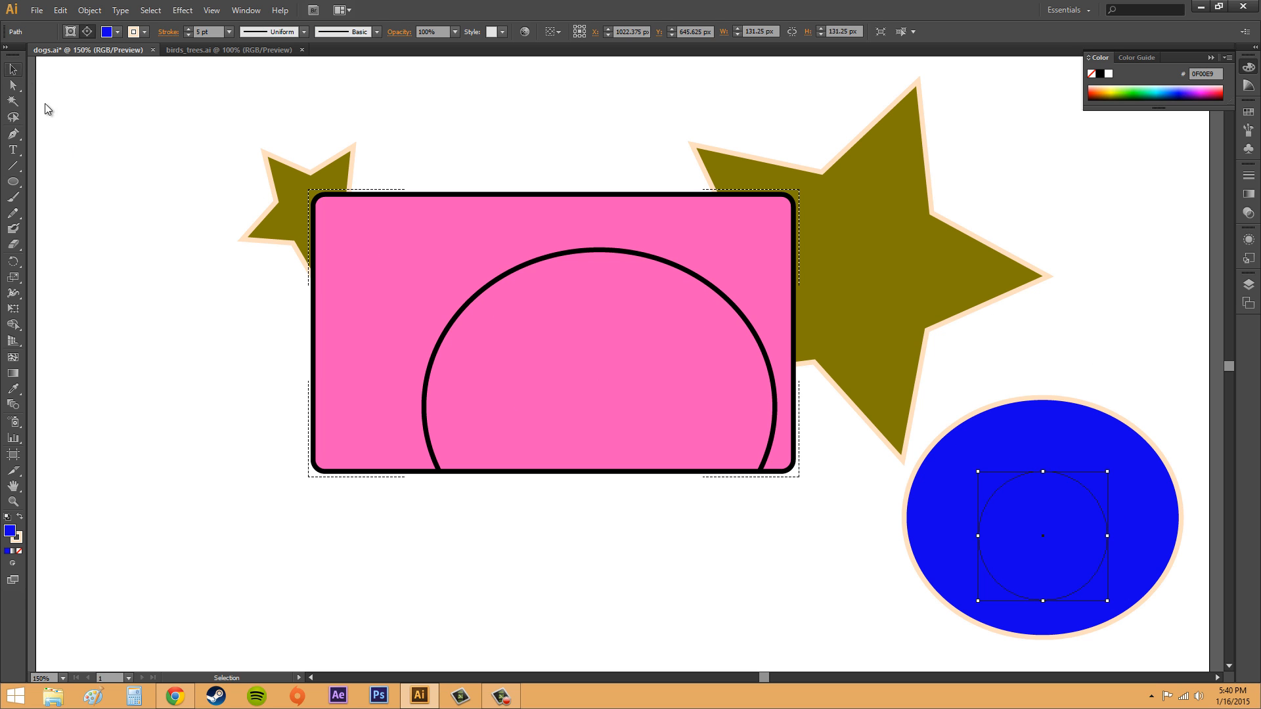
{"action": "left_click", "coordinate": [191, 230]}
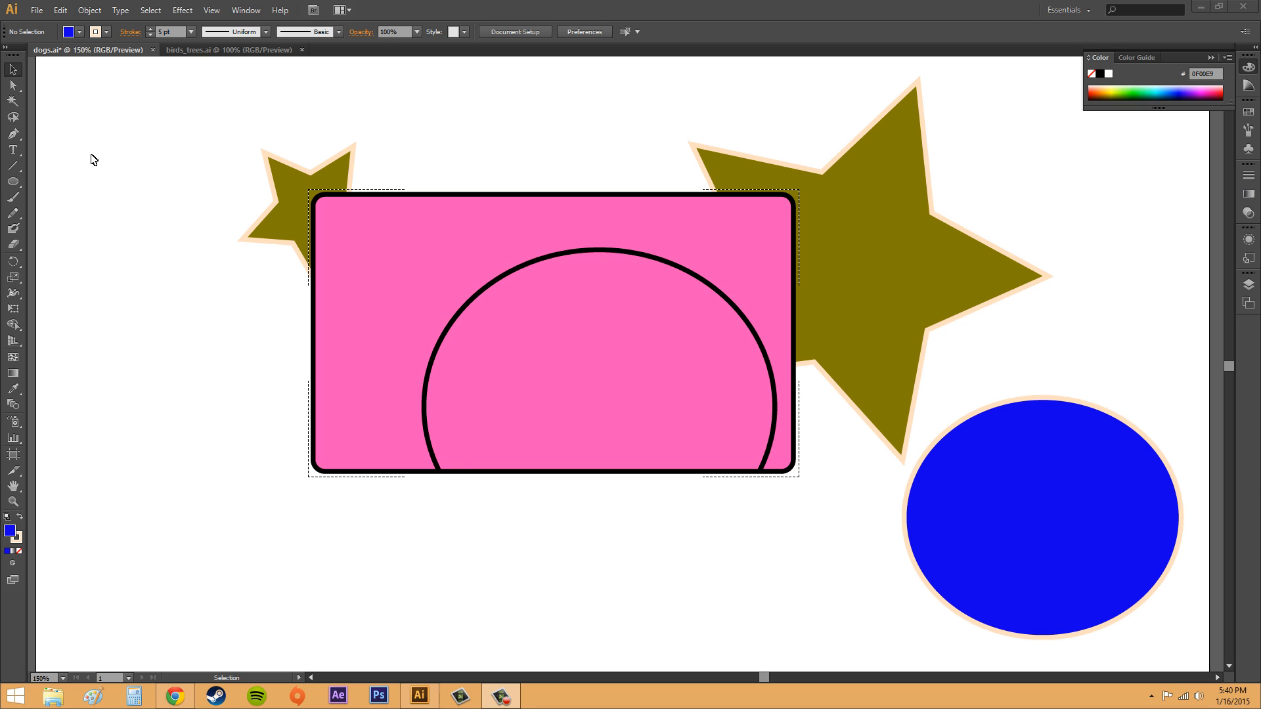
- Move the large star slightly up and to the left, nudging it into place, then deselect it
{"action": "left_click", "coordinate": [10, 70]}
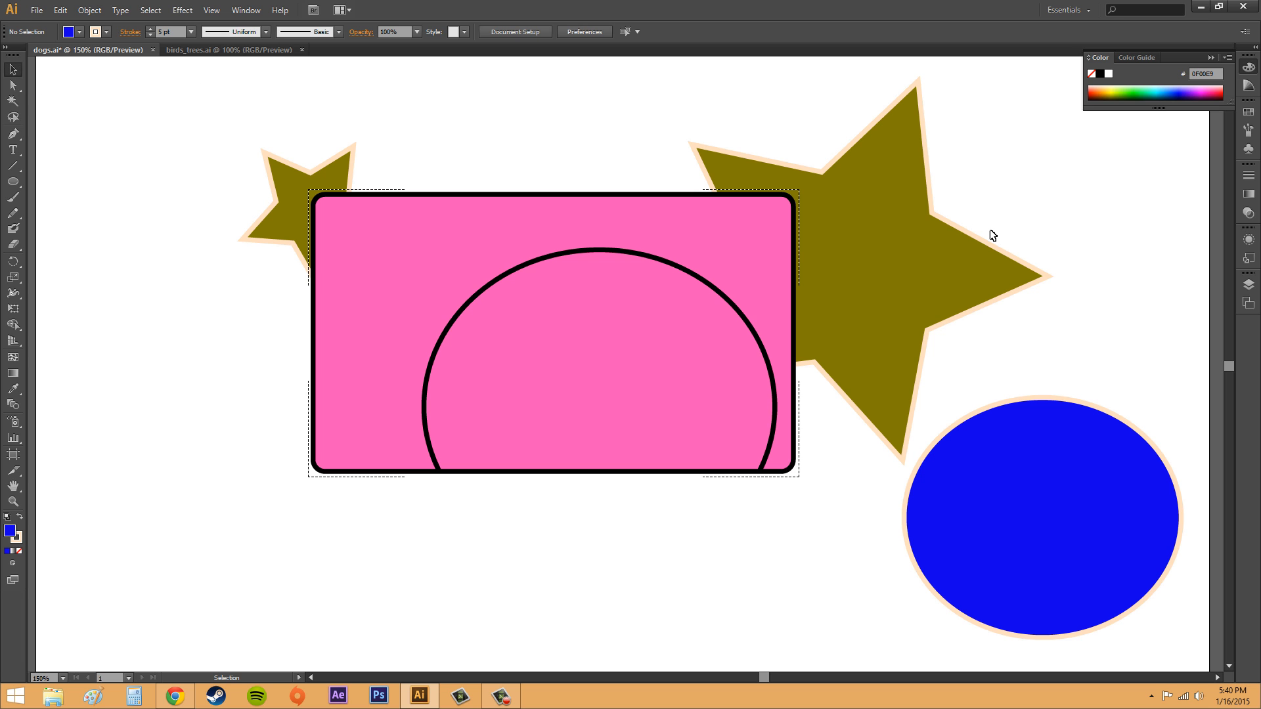
{"action": "left_click_drag", "start_coordinate": [871, 272], "coordinate": [877, 247]}
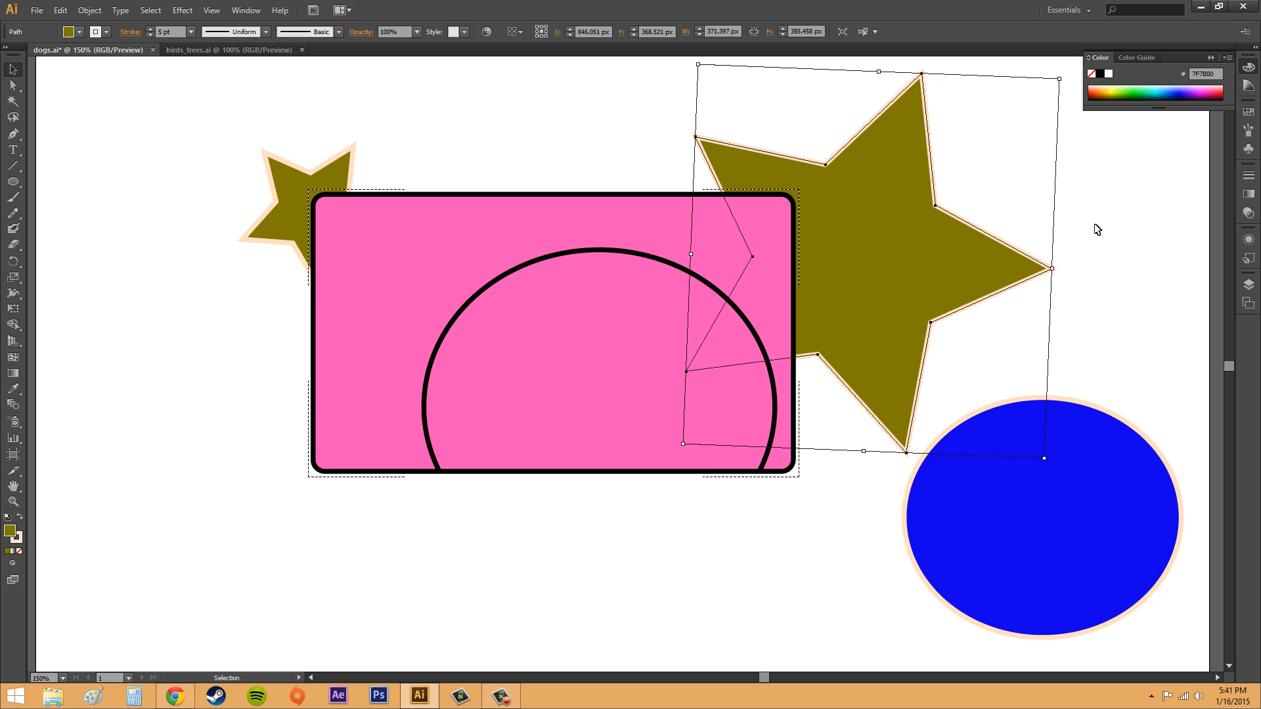
{"action": "key", "text": "Right"}
{"action": "key", "text": "Right"}
{"action": "key", "text": "Right"}
{"action": "key", "text": "Right"}
{"action": "key", "text": "Right"}
{"action": "key", "text": "Down"}
{"action": "key", "text": "Down"}
{"action": "key", "text": "Down"}
{"action": "key", "text": "Down"}
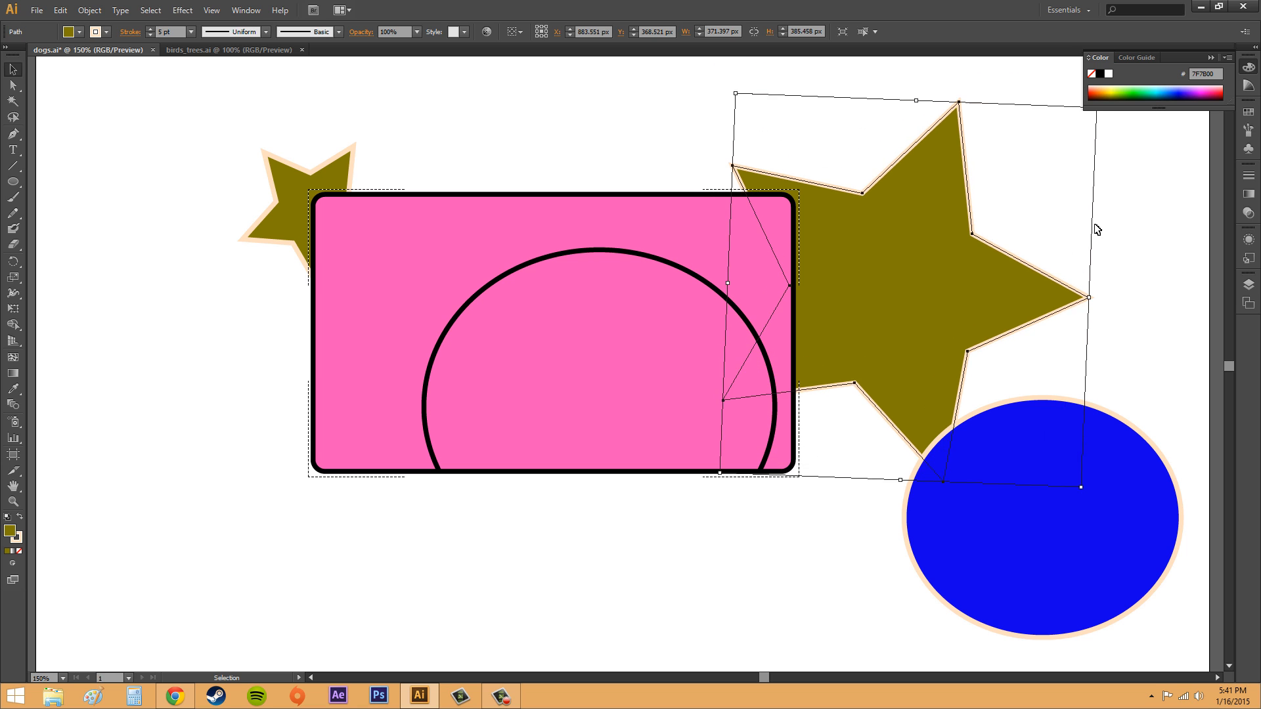
{"action": "key", "text": "Left"}
{"action": "key", "text": "Left"}
{"action": "key", "text": "Left"}
{"action": "key", "text": "Up"}
{"action": "key", "text": "Up"}
{"action": "key", "text": "Up"}
{"action": "key", "text": "Up"}
{"action": "key", "text": "Up"}
{"action": "key", "text": "Up"}
{"action": "key", "text": "Right"}
{"action": "key", "text": "Right"}
{"action": "key", "text": "Right"}
{"action": "key", "text": "Down"}
{"action": "key", "text": "Down"}
{"action": "key", "text": "Down"}
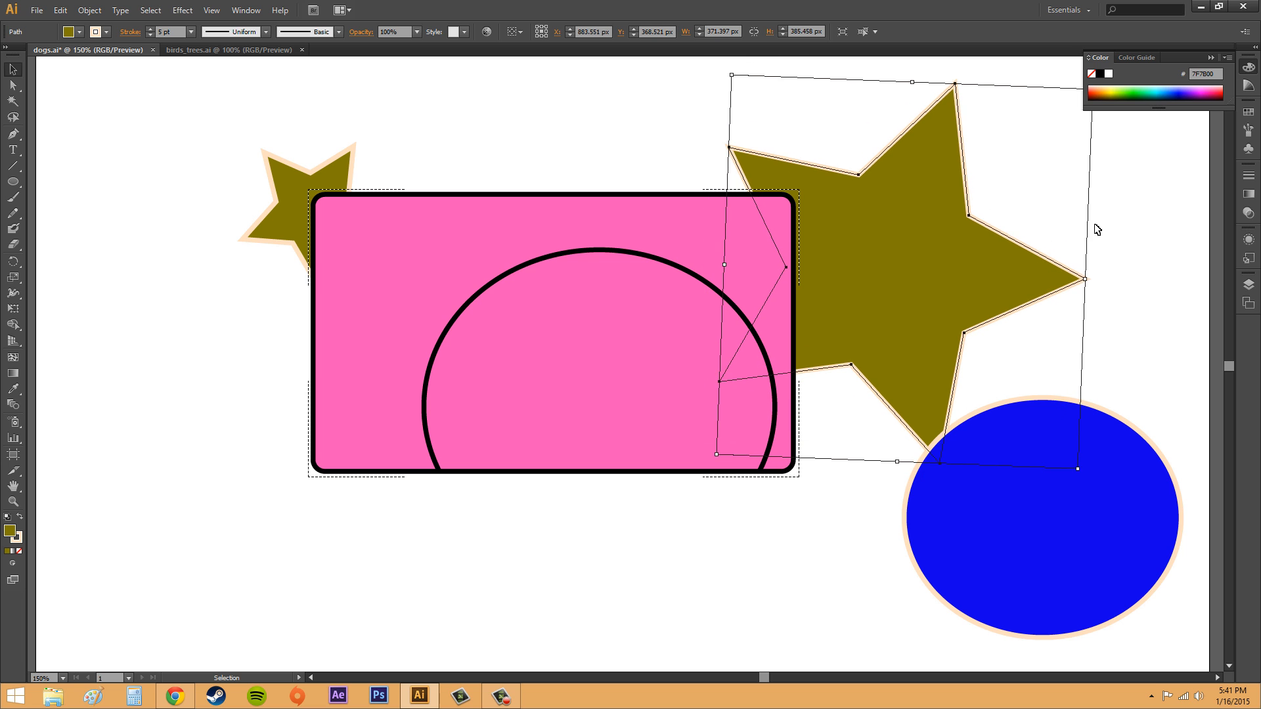
{"action": "key", "text": "Left"}
{"action": "key", "text": "Left"}
{"action": "key", "text": "Left"}
{"action": "key", "text": "Up"}
{"action": "key", "text": "Left"}
{"action": "key", "text": "Left"}
{"action": "key", "text": "Left"}
{"action": "key", "text": "Left"}
{"action": "key", "text": "Left"}
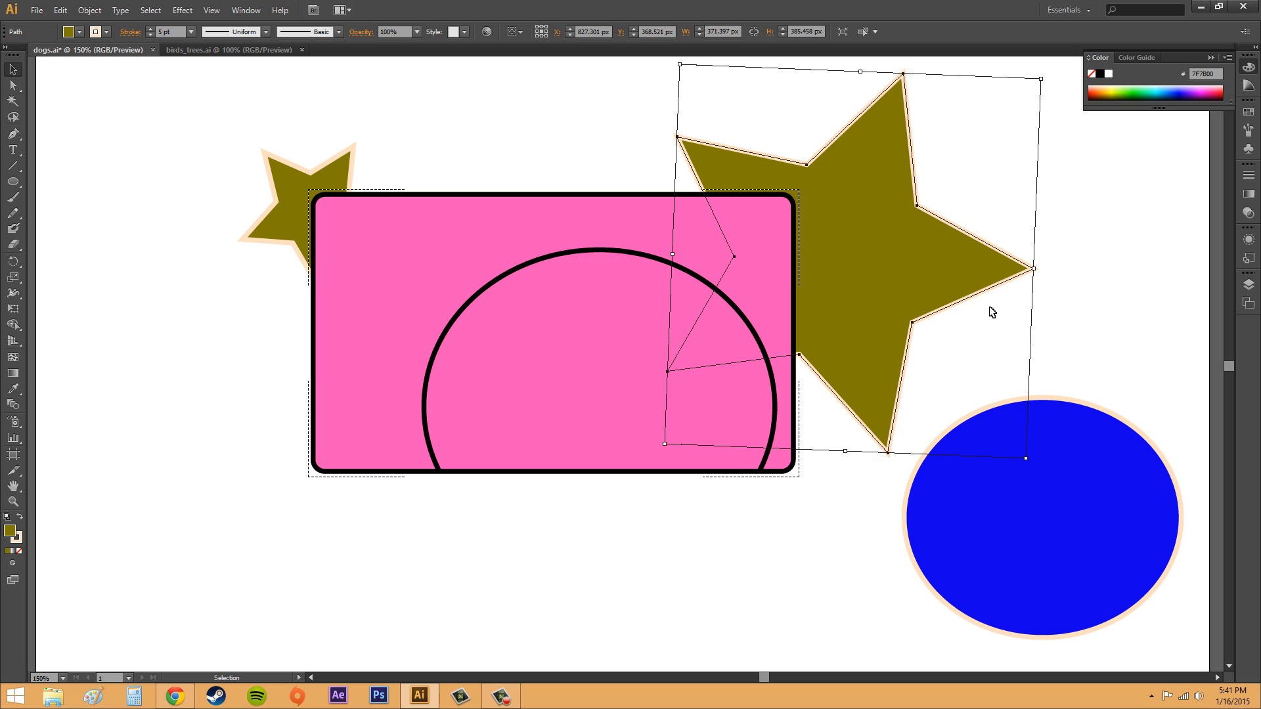
{"action": "left_click", "coordinate": [261, 353]}
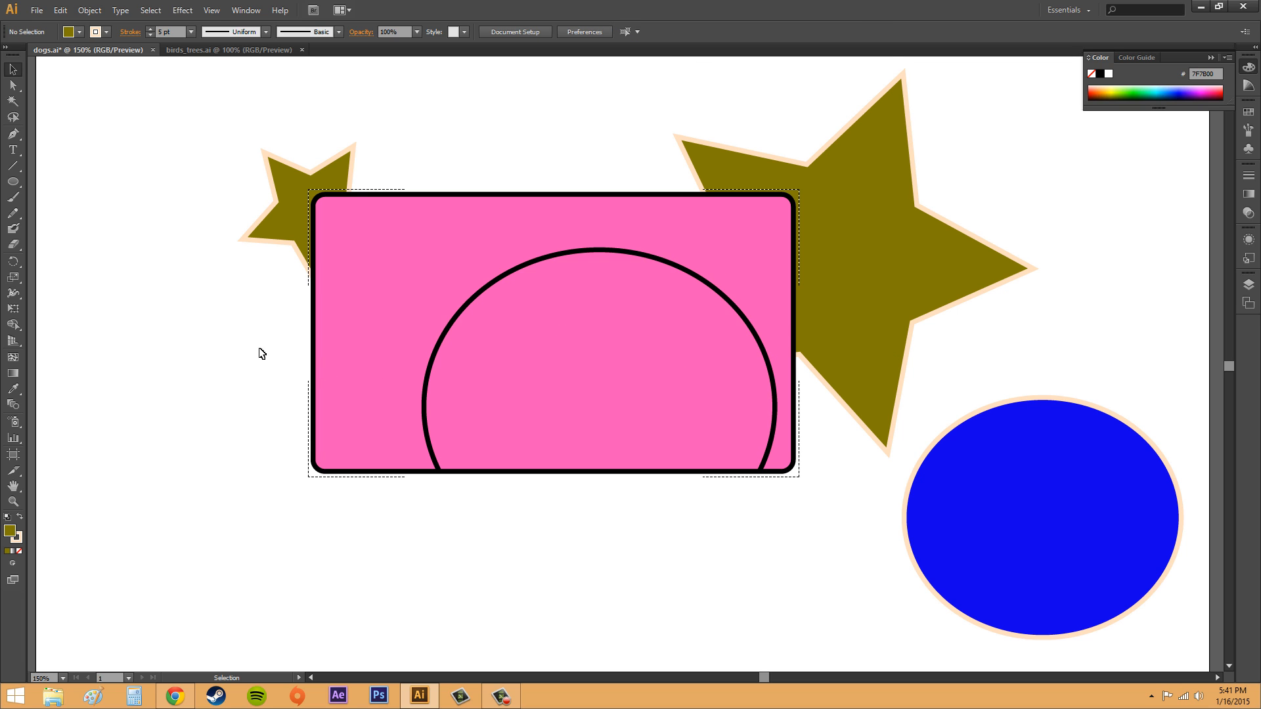
- Draw a lens flare with the Flare tool near the canvas's left edge, then deselect it
{"action": "left_click_drag", "start_coordinate": [13, 182], "coordinate": [148, 329]}
{"action": "left_click_drag", "start_coordinate": [13, 182], "coordinate": [69, 262]}
{"action": "mouse_move", "coordinate": [121, 330]}
{"action": "left_mouse_down"}
{"action": "mouse_move", "coordinate": [174, 408]}
{"action": "mouse_move", "coordinate": [191, 374]}
{"action": "mouse_move", "coordinate": [156, 347]}
{"action": "left_mouse_up"}
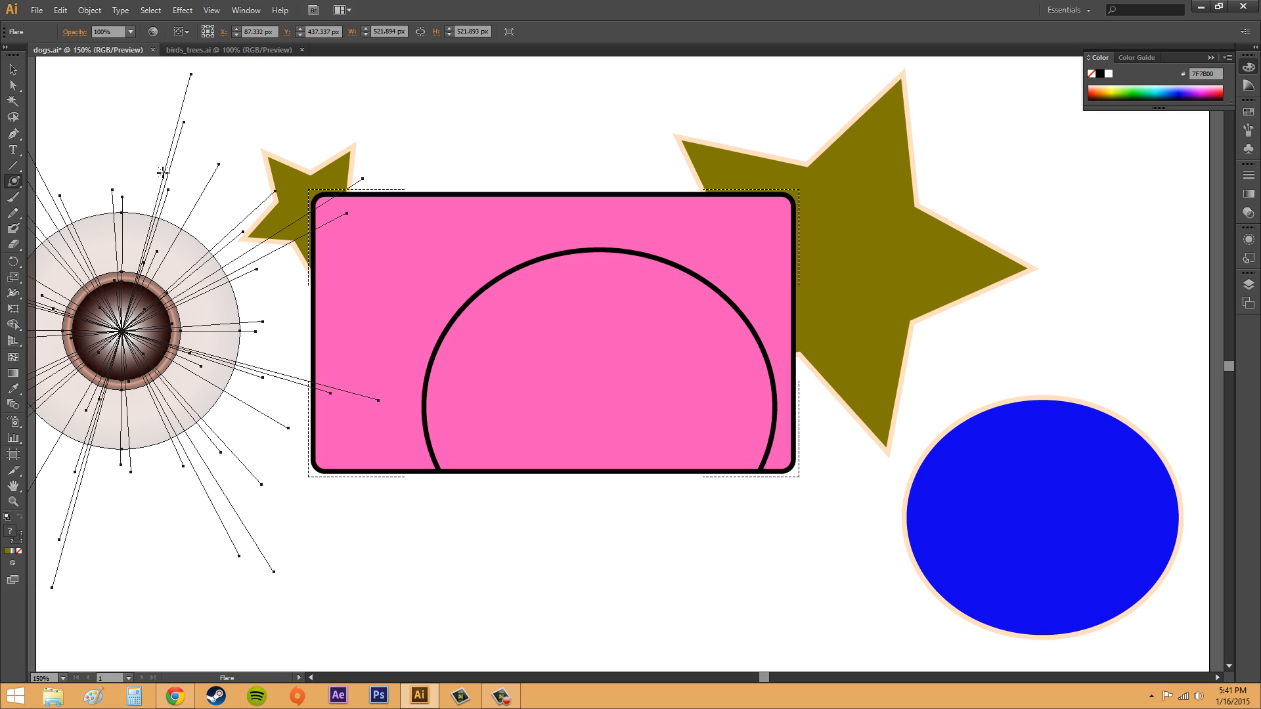
{"action": "left_click", "coordinate": [14, 69]}
{"action": "left_click", "coordinate": [102, 93]}
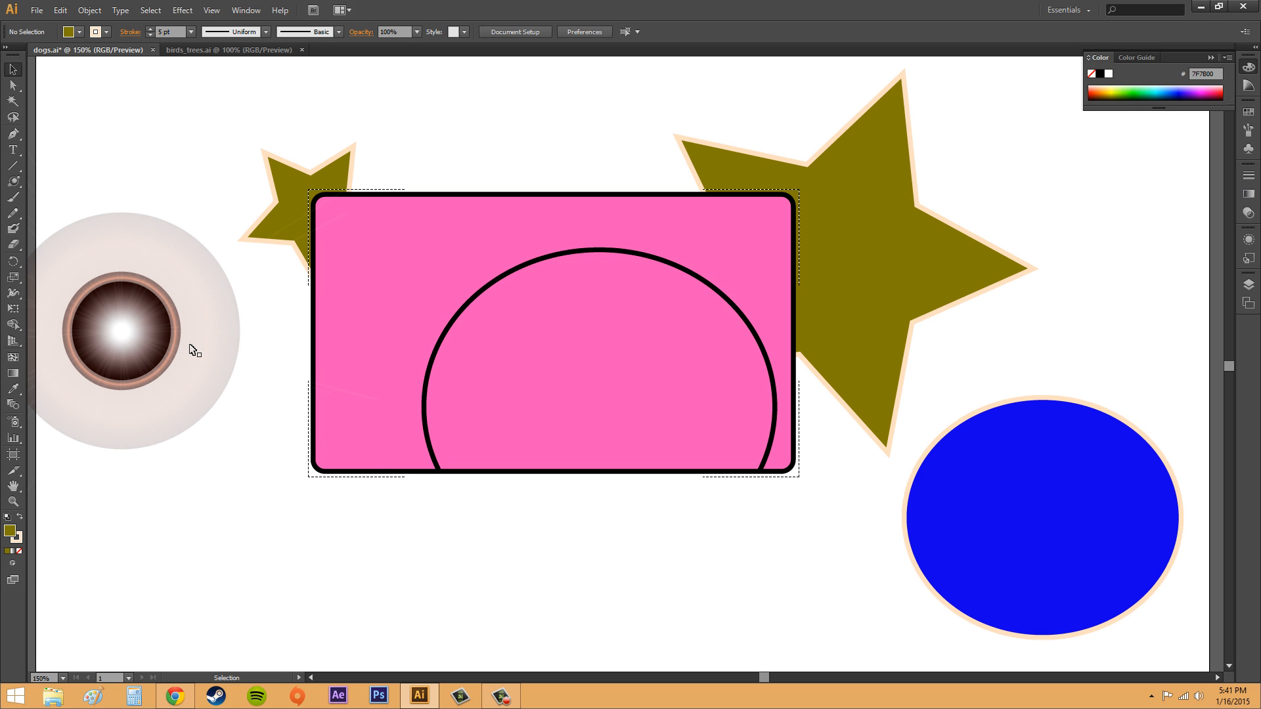